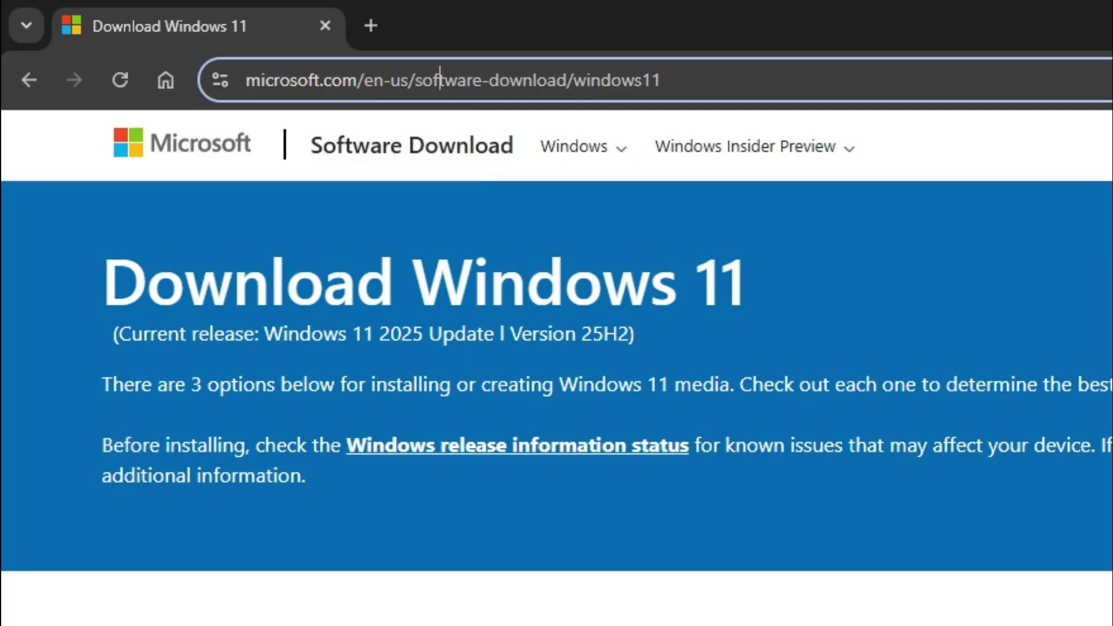
Step: Return from the address bar to the x64 Windows 11 ISO section of Microsoft's download page
click(183, 45)
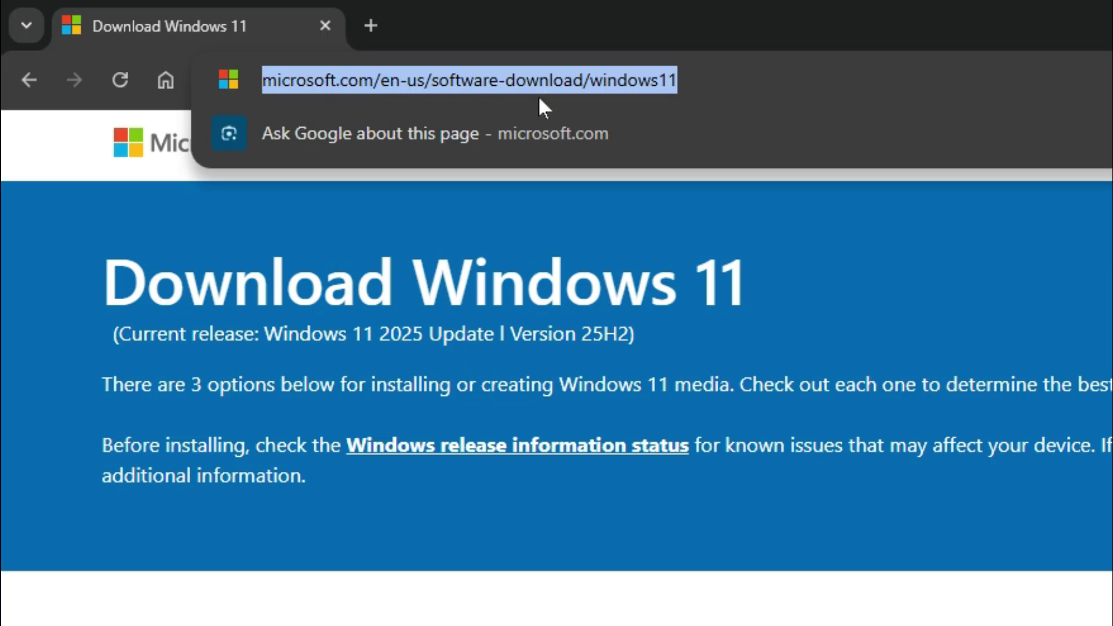
click(920, 327)
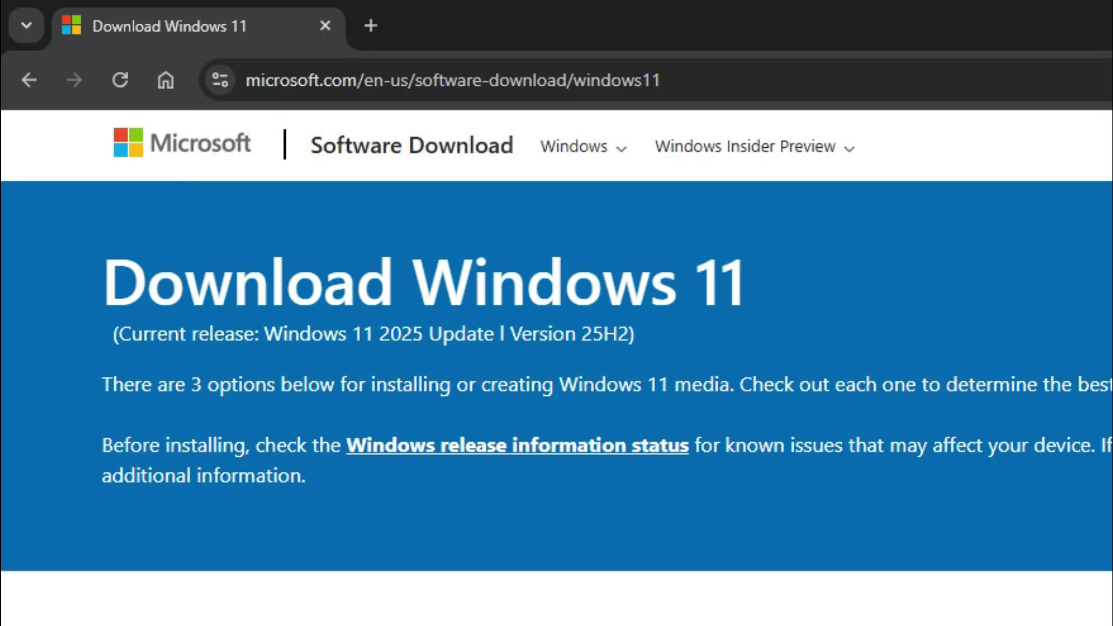
scroll(652, 330, down, 2)
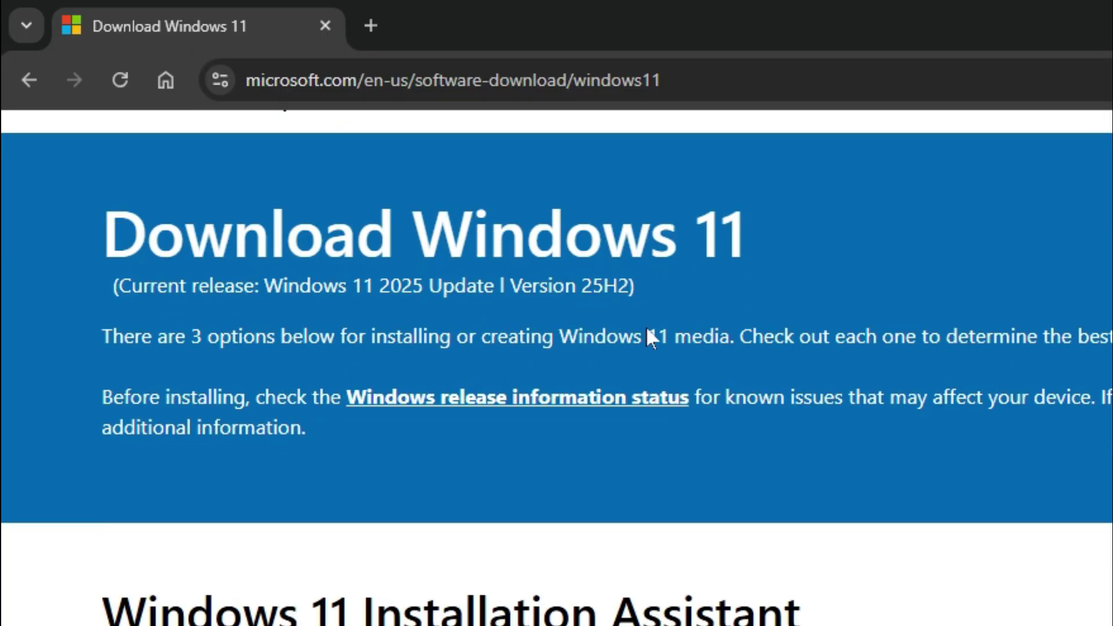
scroll(647, 335, down, 5)
scroll(648, 334, down, 4)
scroll(648, 335, down, 3)
scroll(648, 335, down, 3)
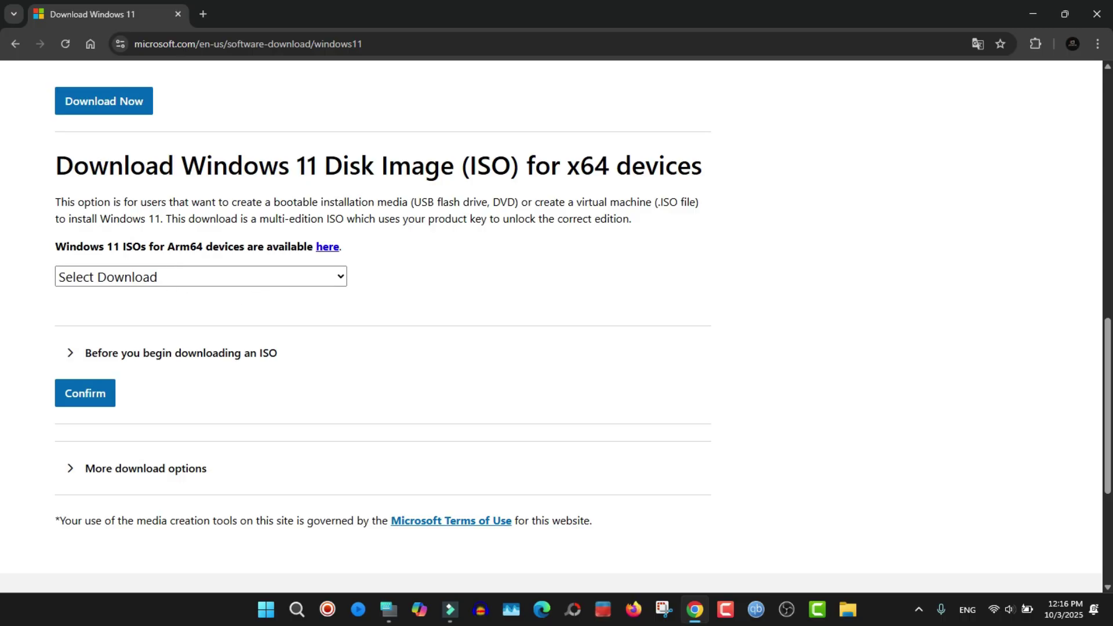
Step: Choose 'Windows 11 (multi-edition ISO for x64 devices)' as the download and confirm it
click(318, 278)
click(260, 321)
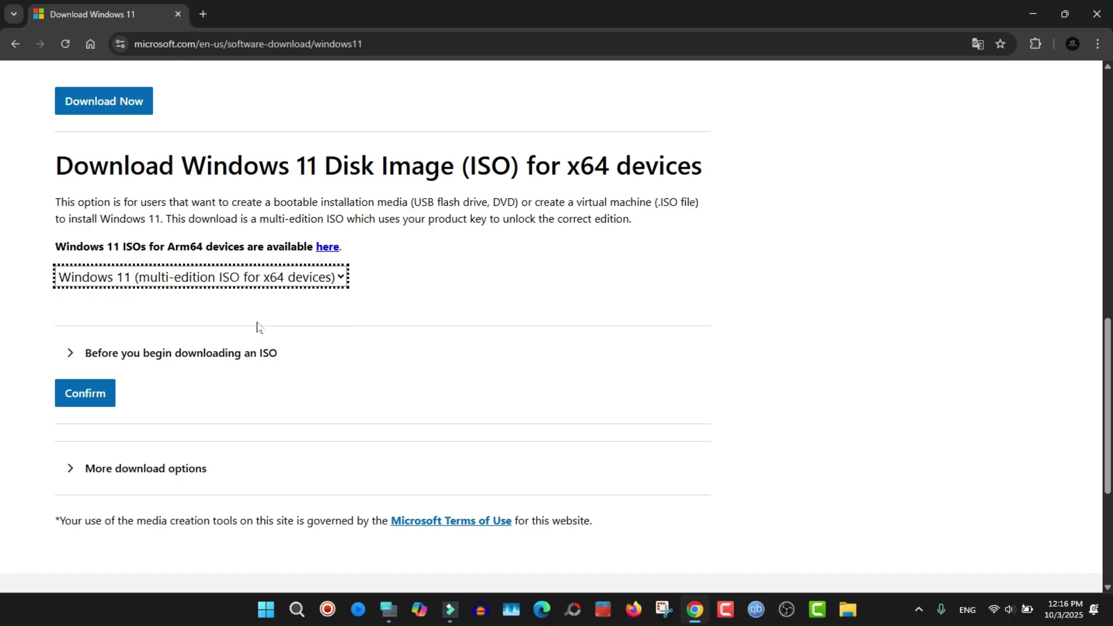
click(78, 398)
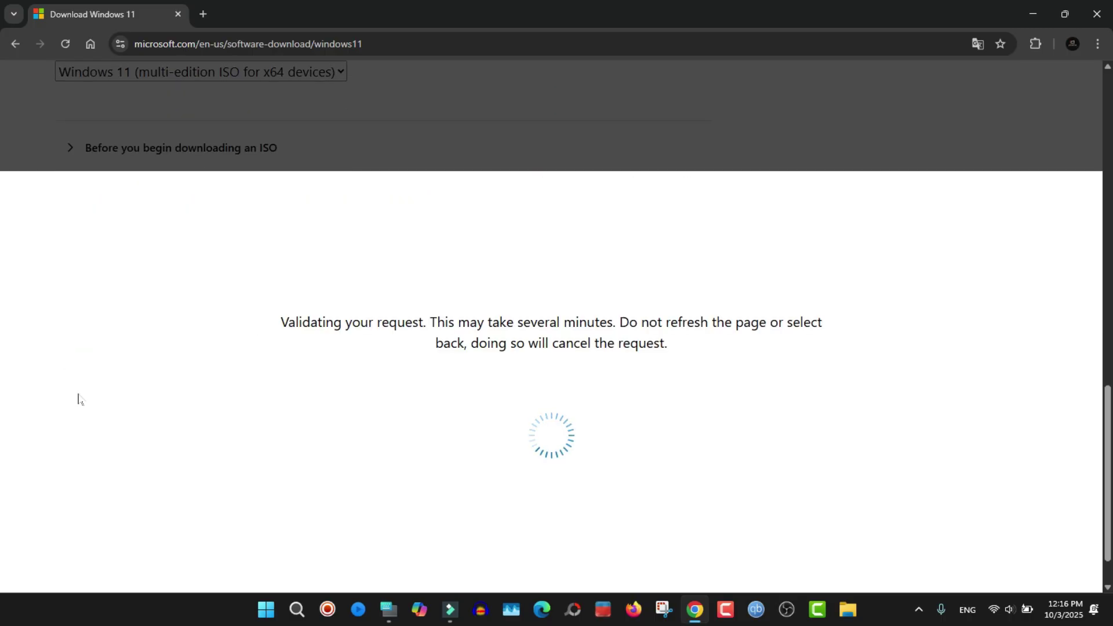
Step: Pick English (United States), start the 64-bit ISO download, and check the downloads list
click(135, 334)
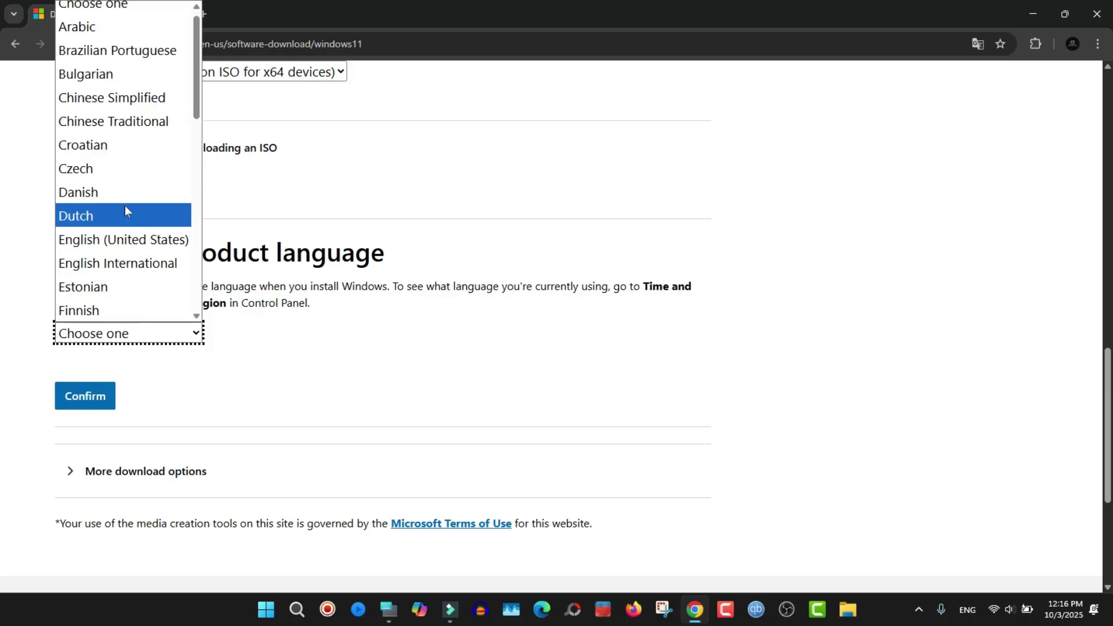
click(163, 247)
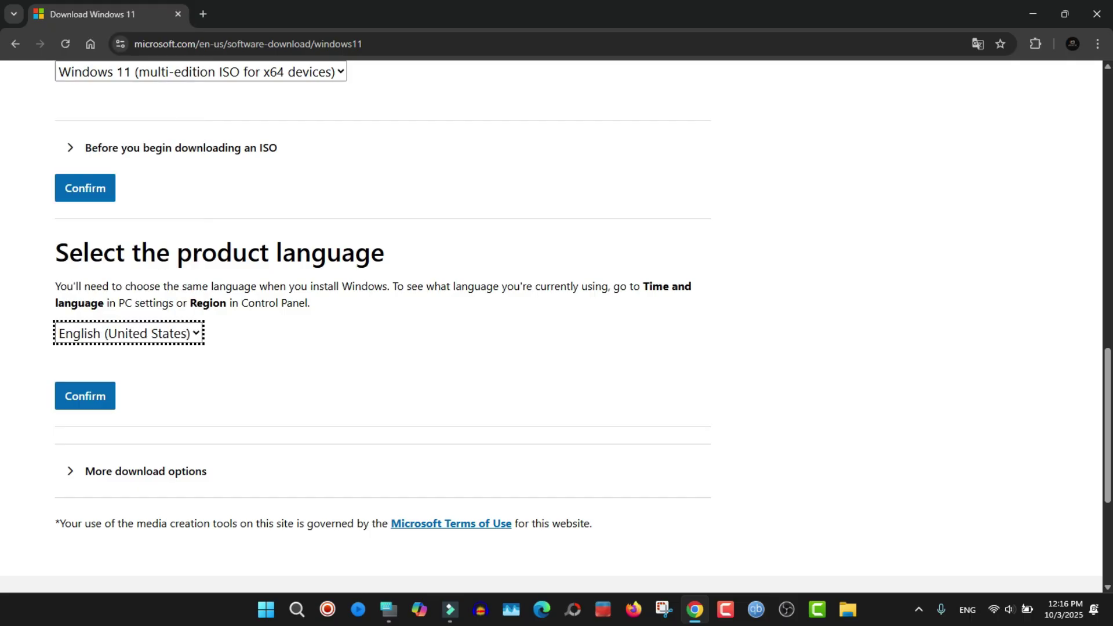
click(98, 401)
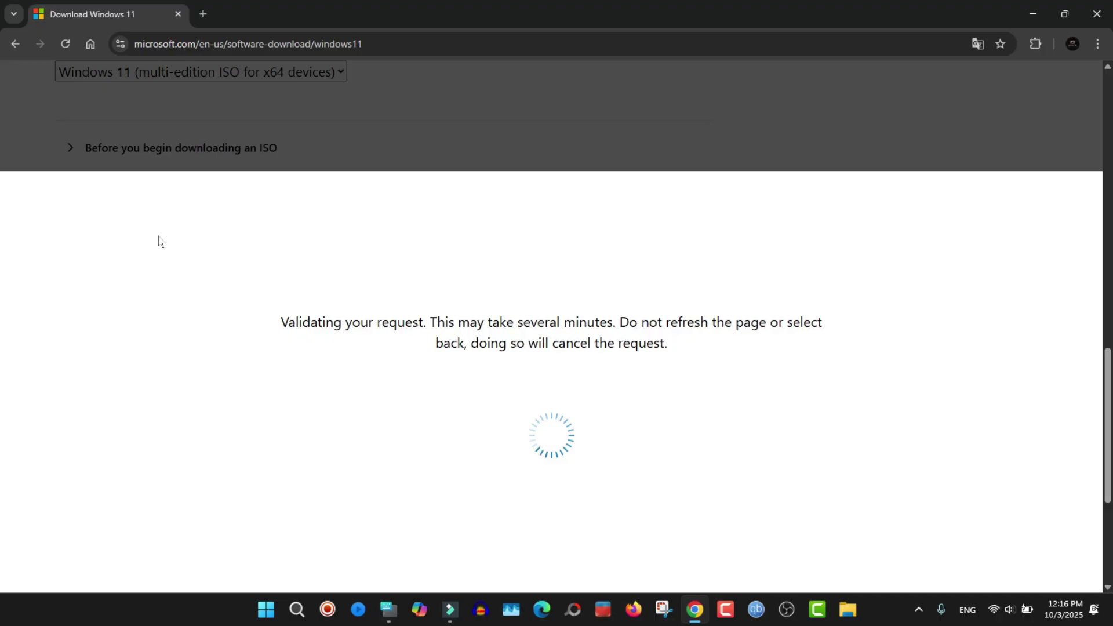
scroll(306, 279, up, 2)
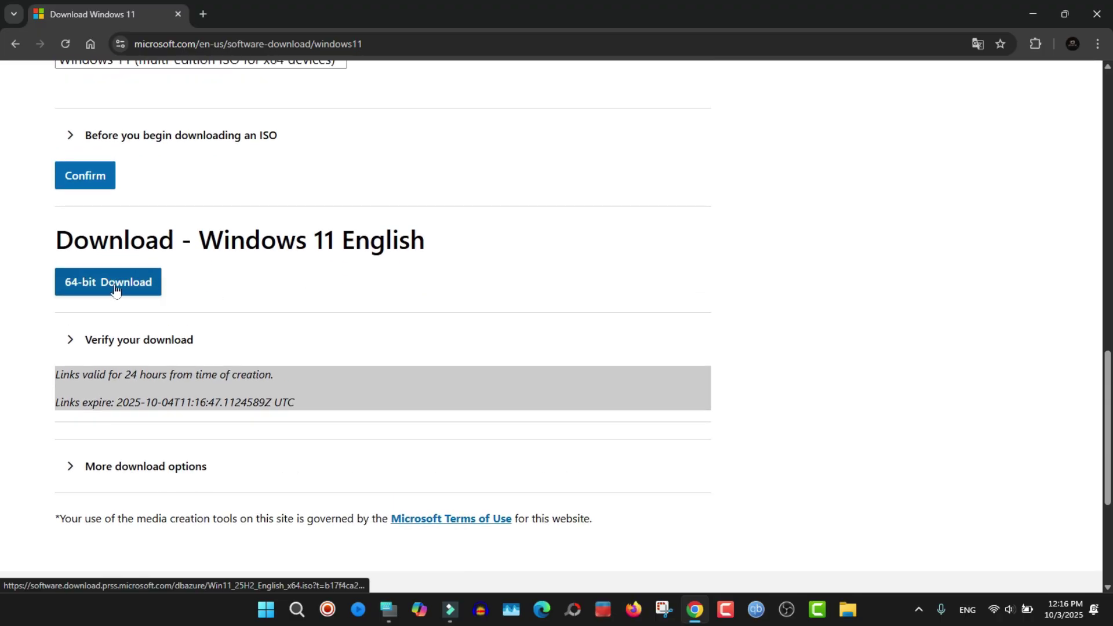
click(120, 289)
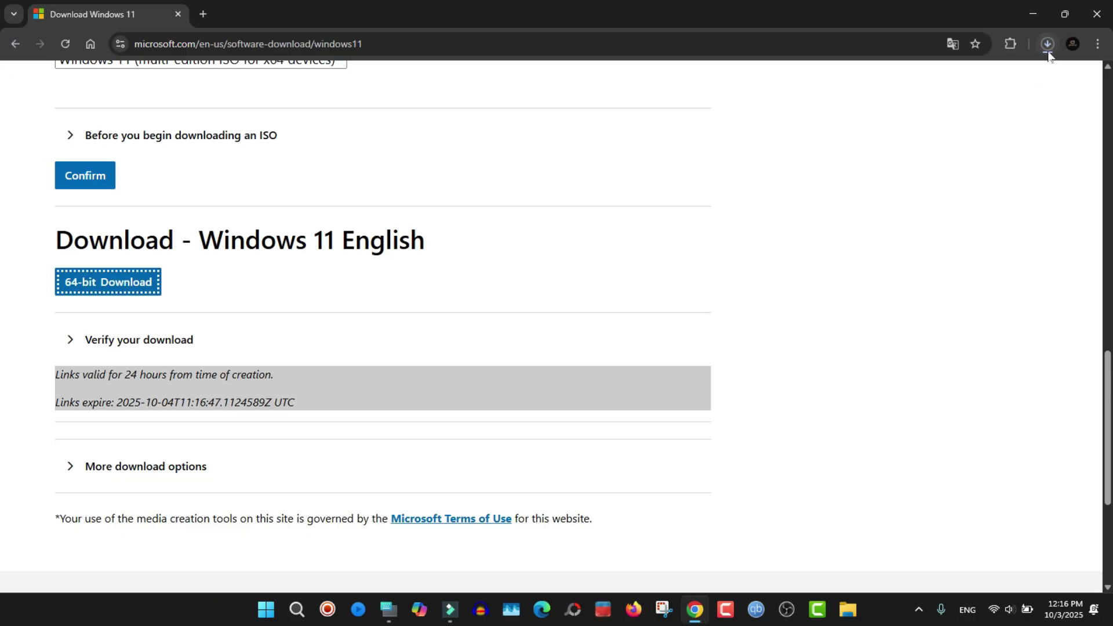
click(1047, 44)
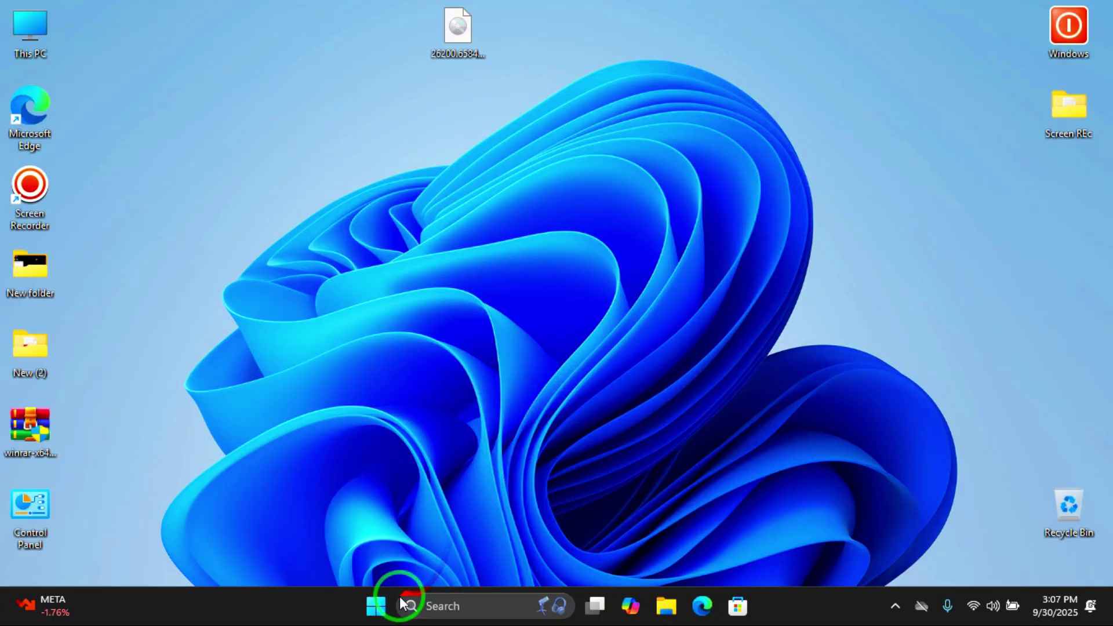
Step: Run winver from the Run dialog to show Windows 11 version 24H2, build 26100.1742
right_click(376, 603)
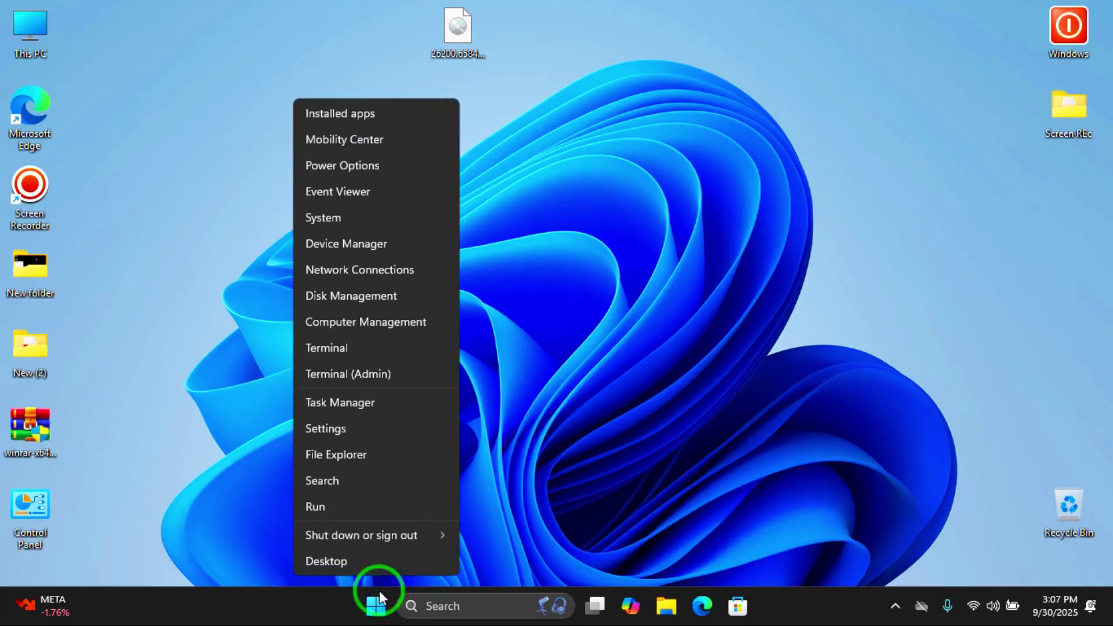
click(355, 511)
click(200, 504)
text(winver)
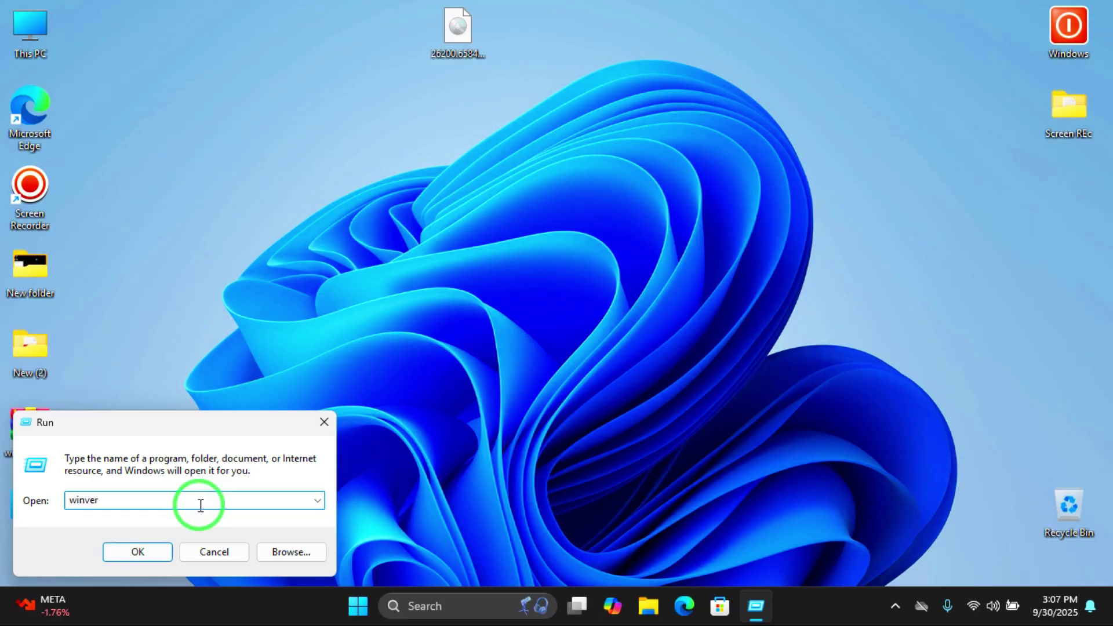
key(Return)
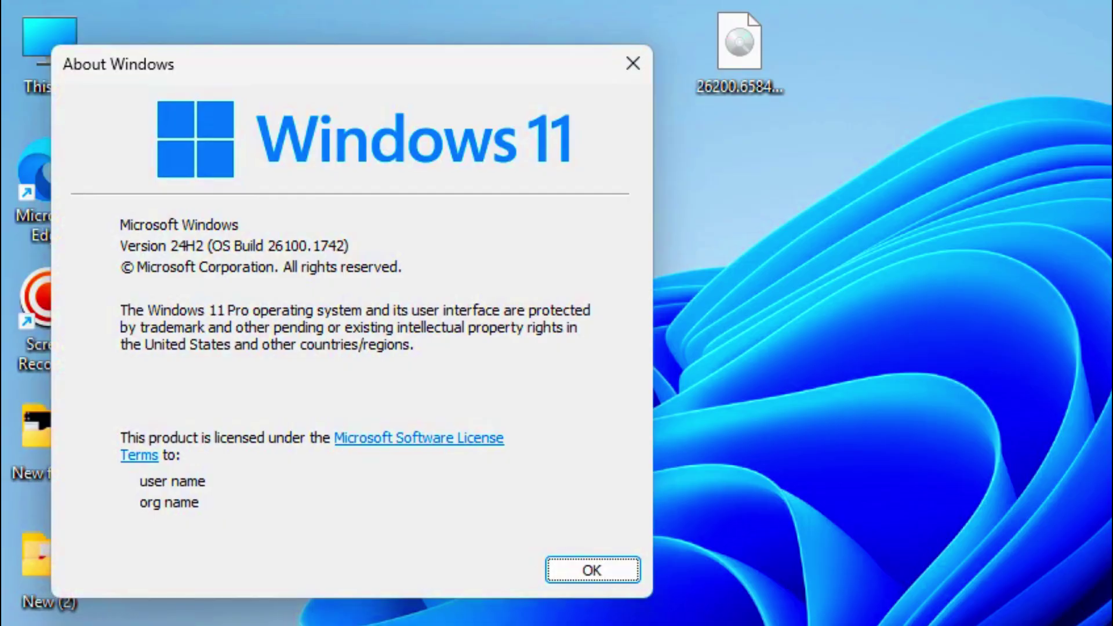
click(176, 245)
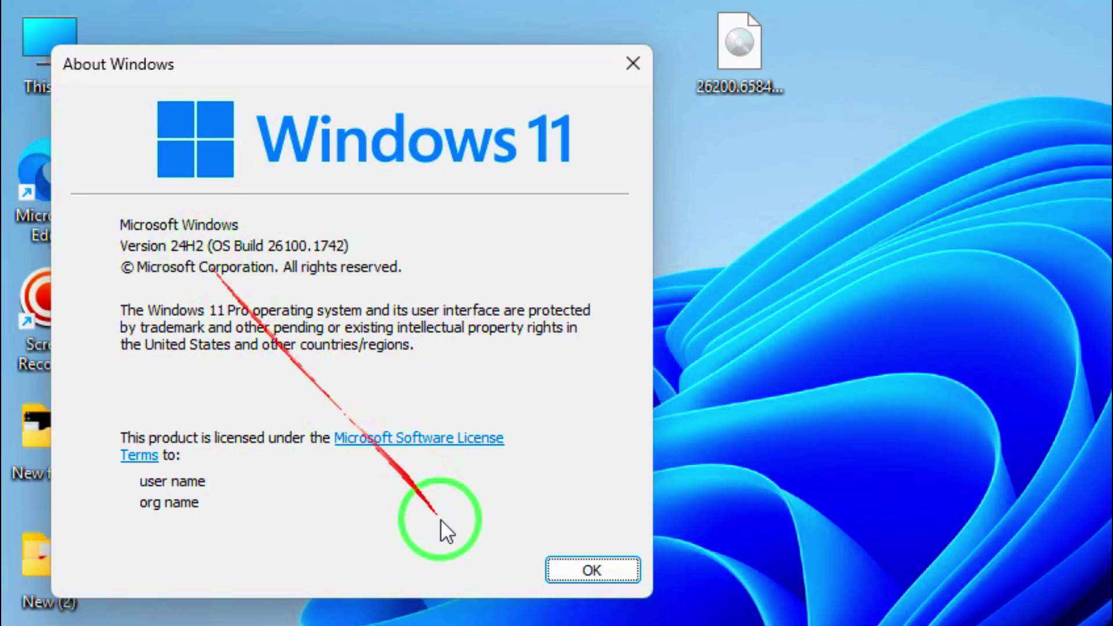
Step: Close About Windows, then extract the desktop ISO with WinRAR's Extract to "26200.6584...\"
click(591, 570)
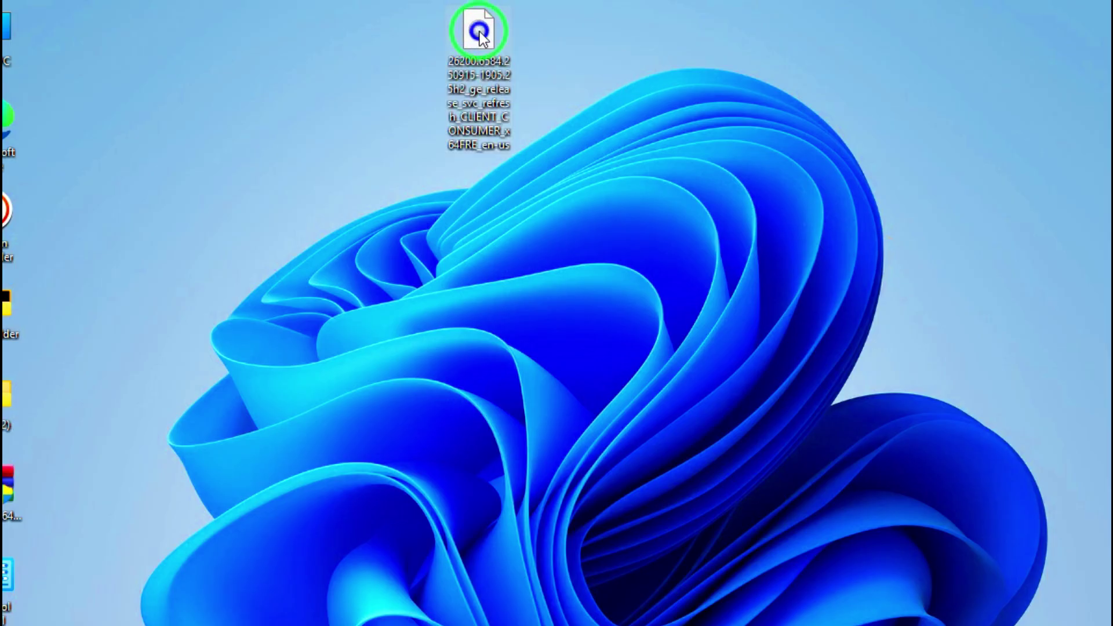
right_click(480, 34)
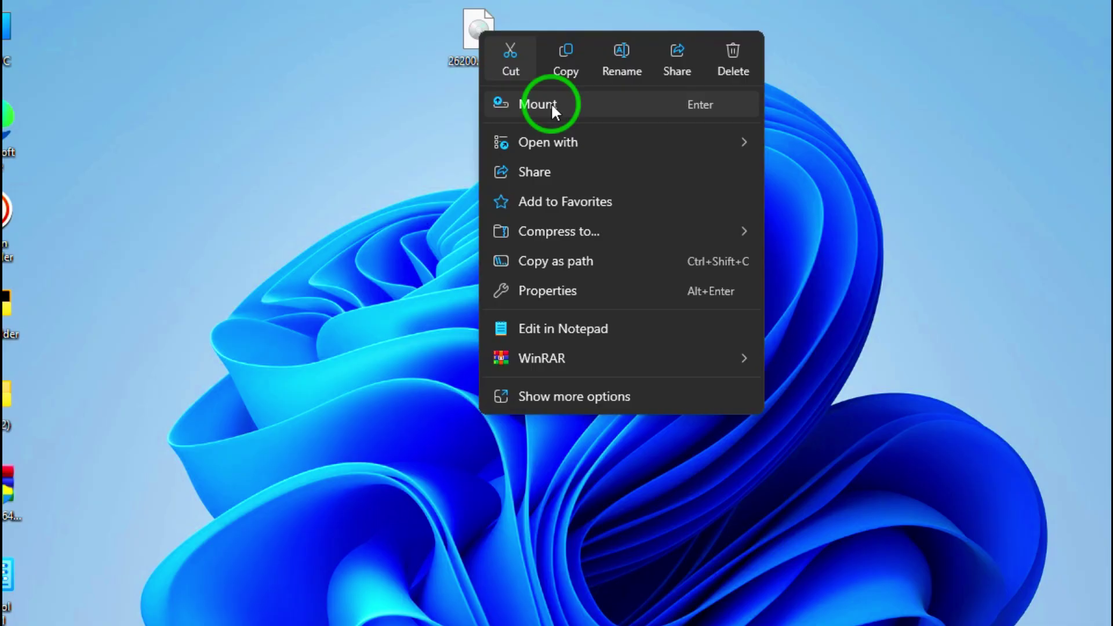
mouse_move(542, 359)
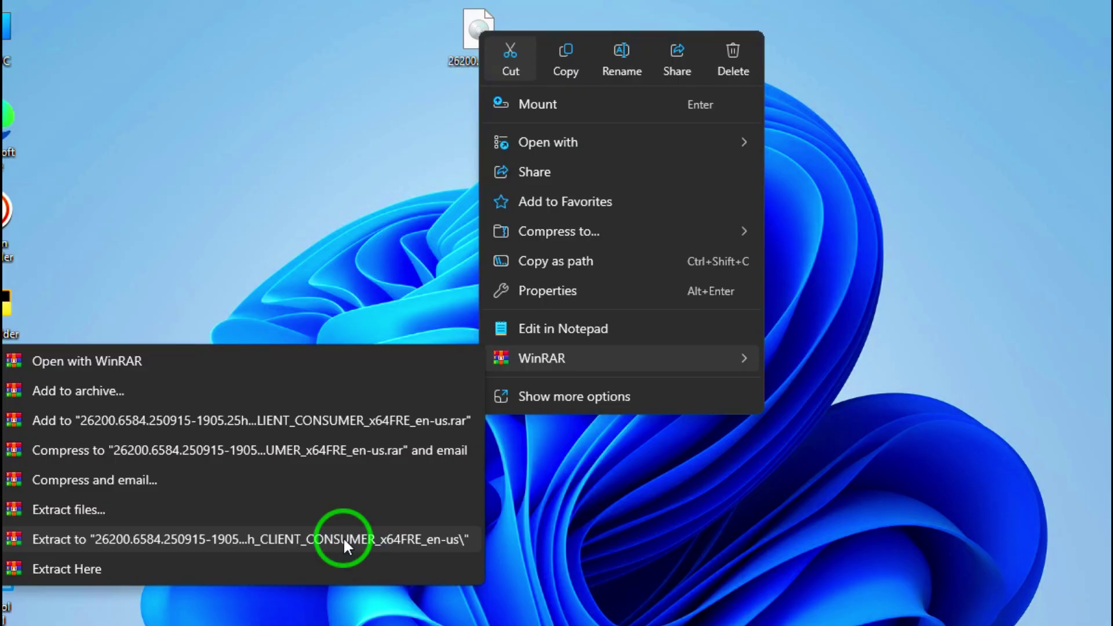
click(306, 542)
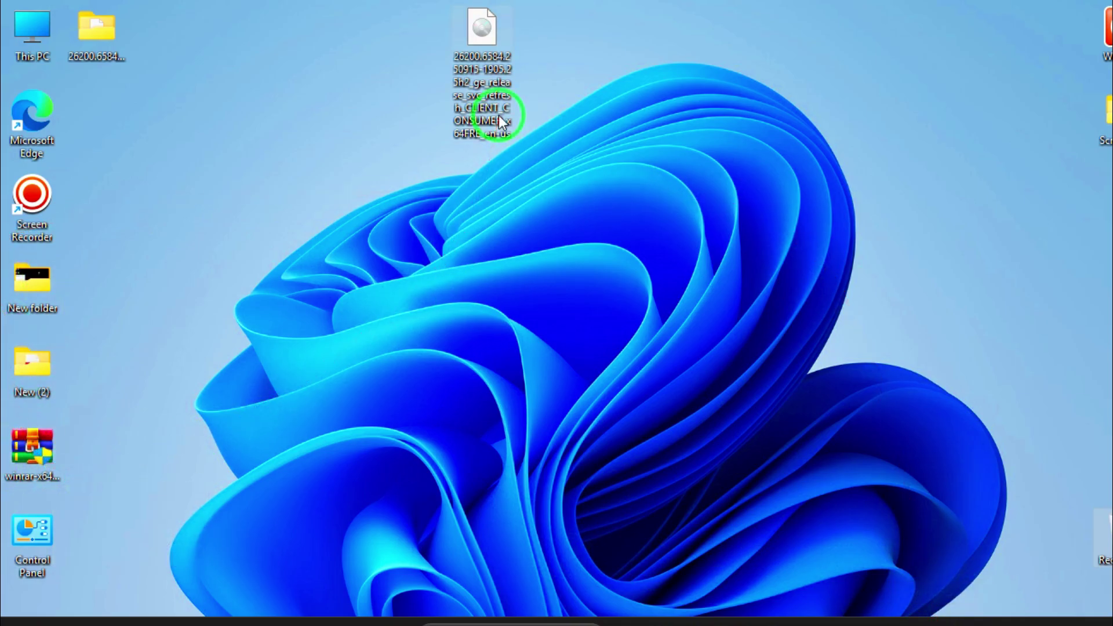
Step: Open the extracted ISO folder maximized with large icons and launch setup from it
drag(102, 34, 287, 199)
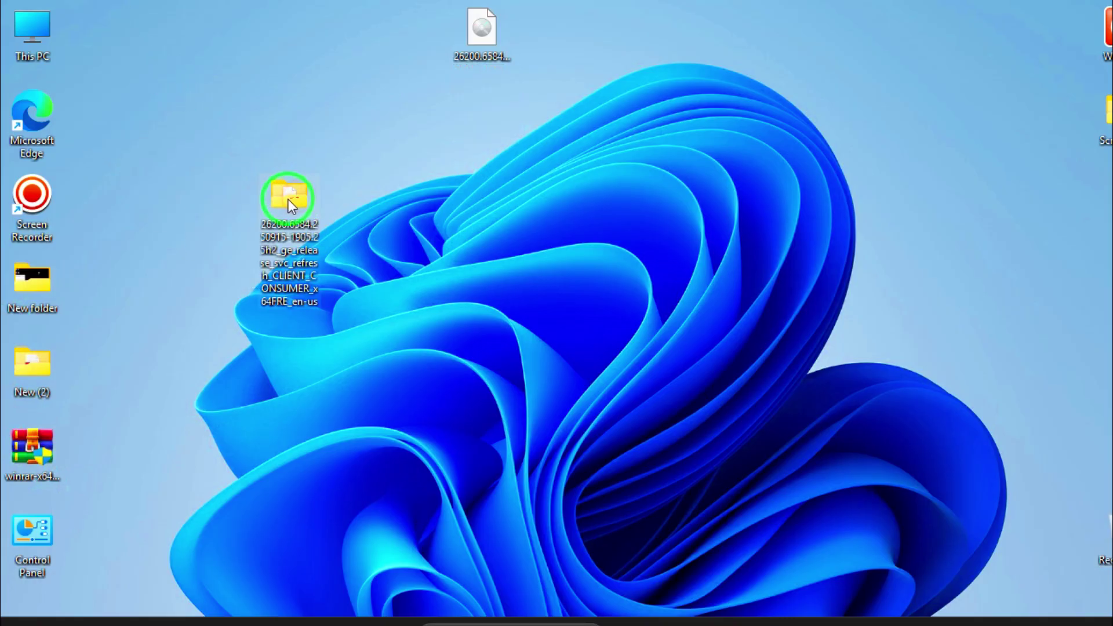
double_click(294, 208)
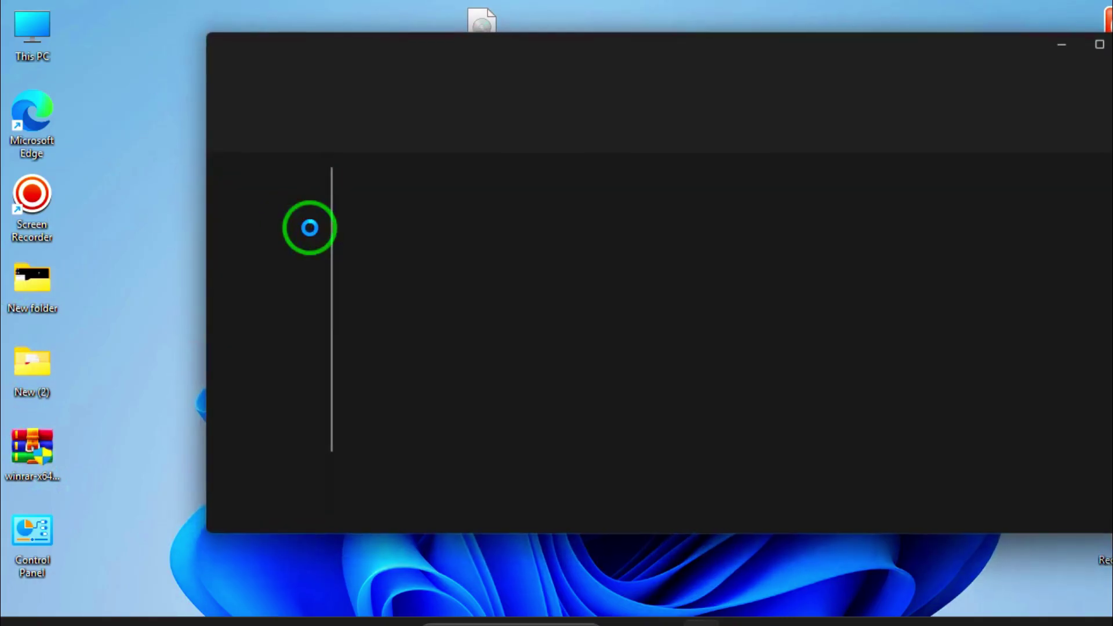
click(1103, 41)
right_click(786, 247)
click(647, 261)
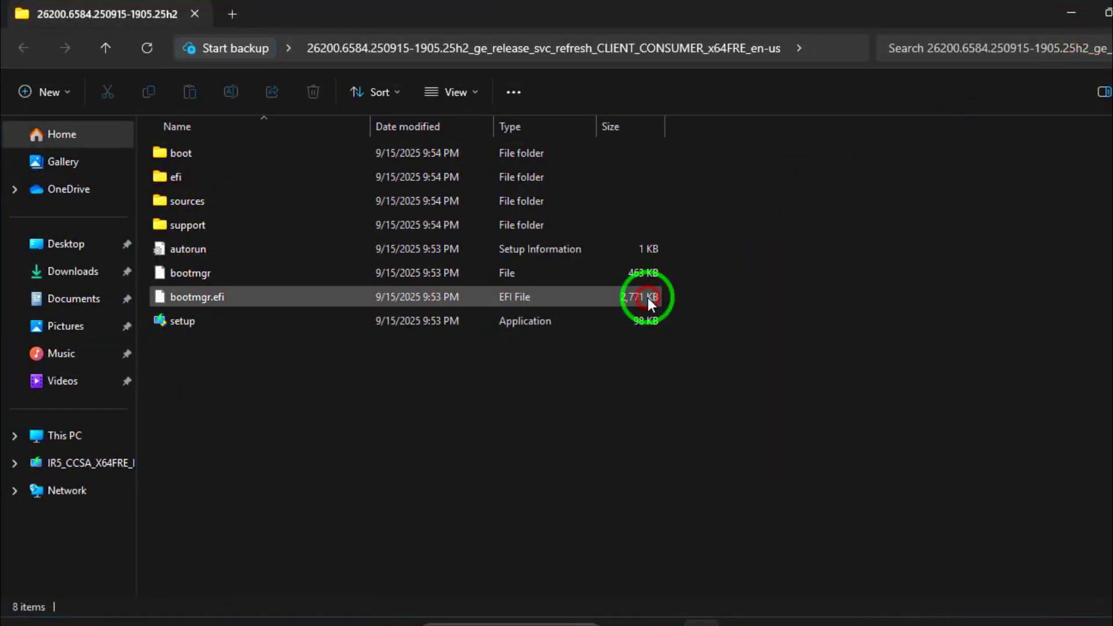
right_click(848, 169)
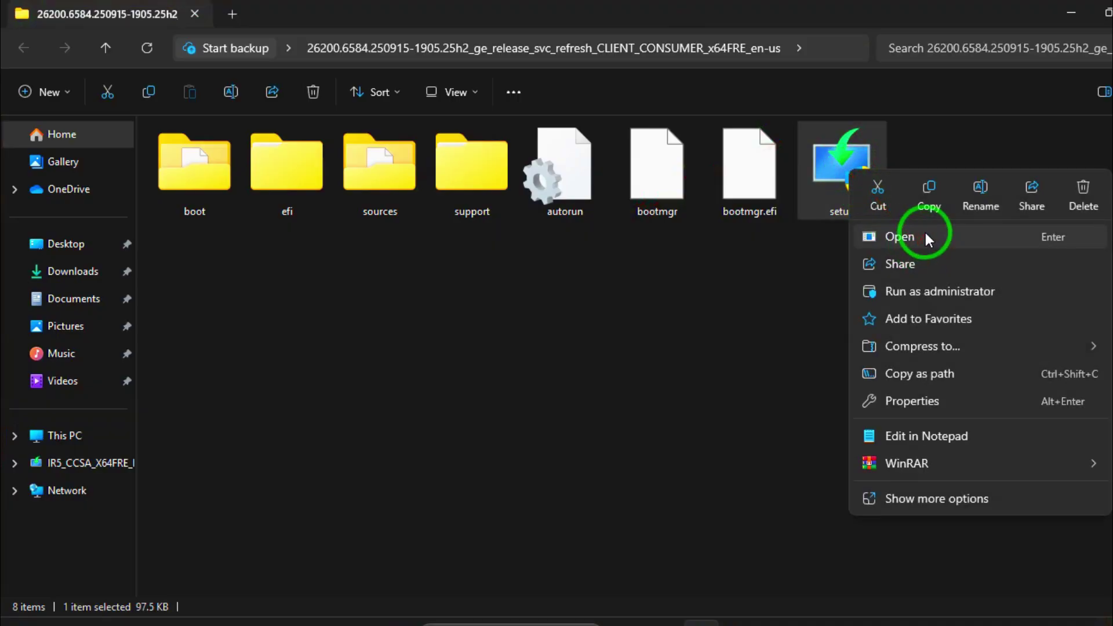
click(922, 290)
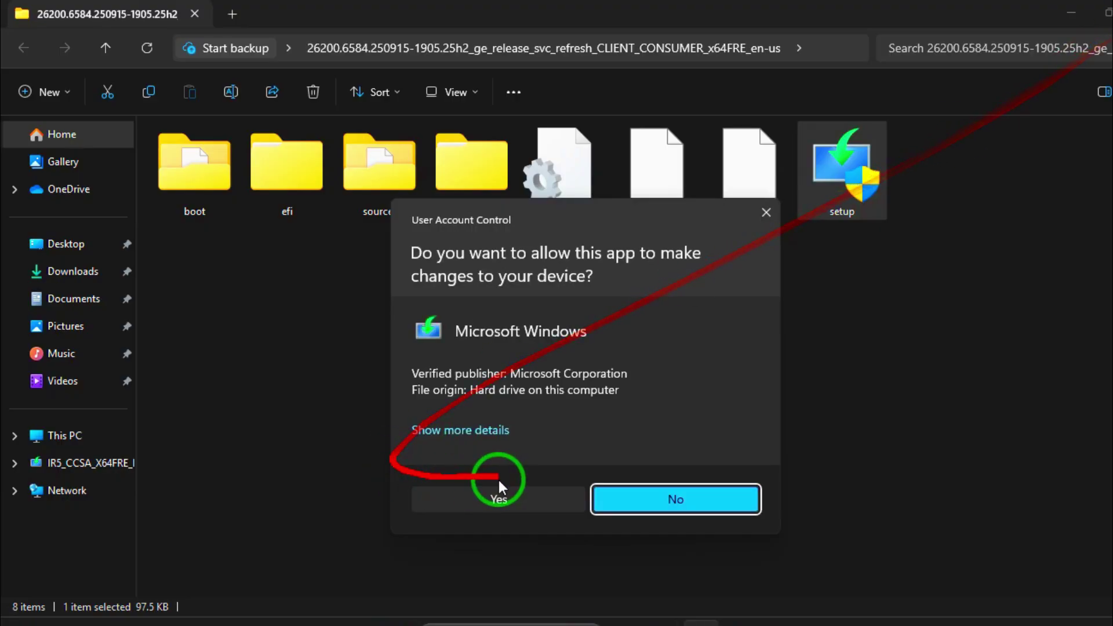
Step: Approve UAC, choose 'Not right now' for updates, then close Setup after requirements fail
click(505, 496)
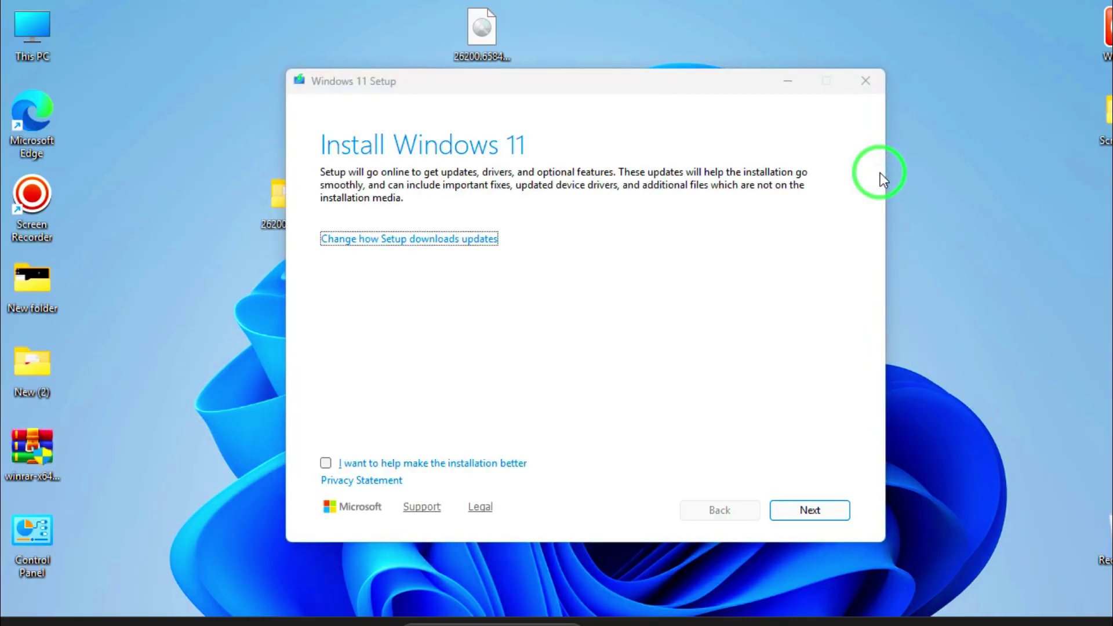
click(387, 270)
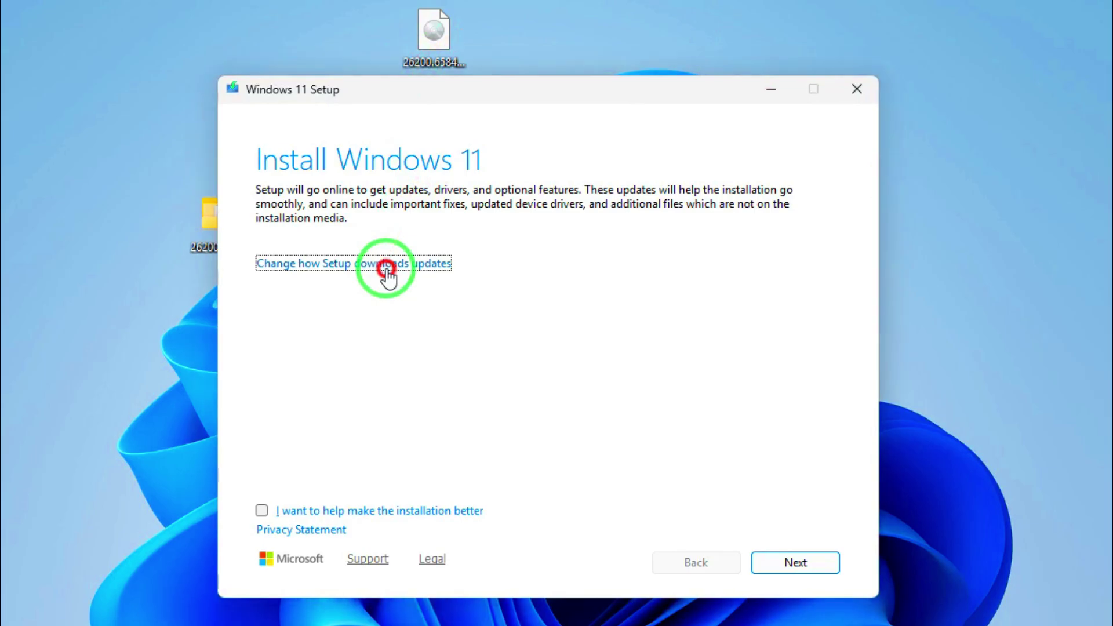
click(341, 299)
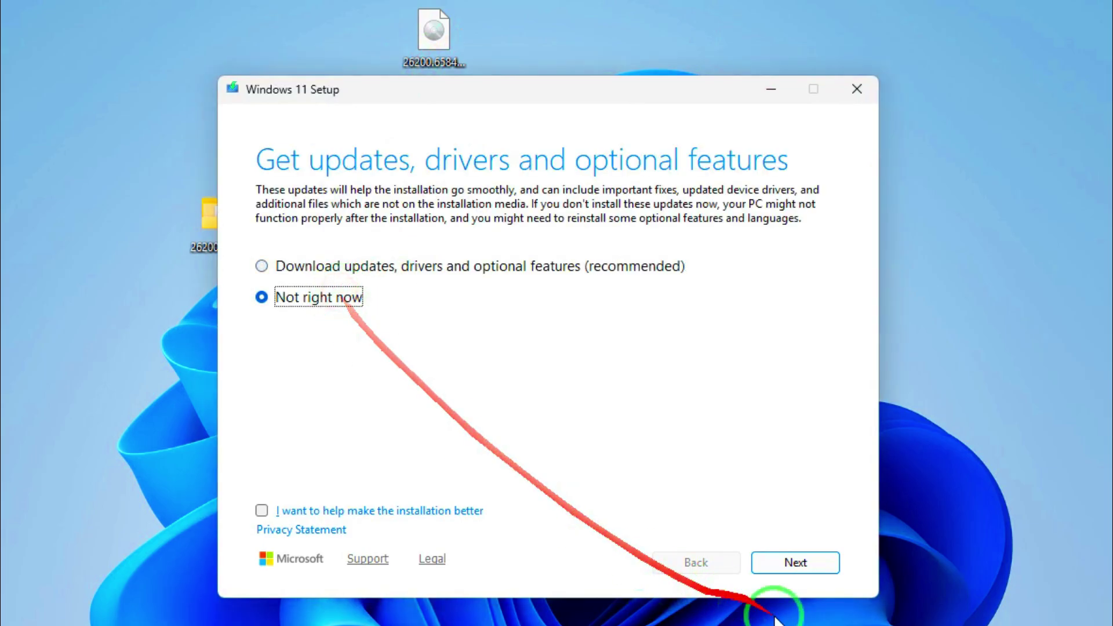
click(808, 562)
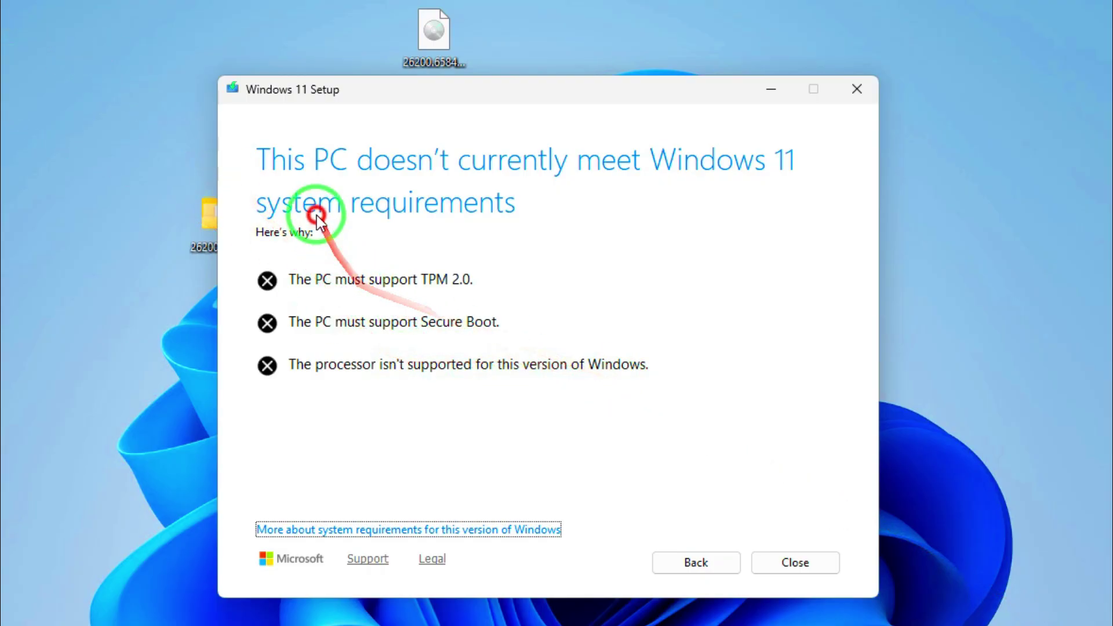
click(800, 566)
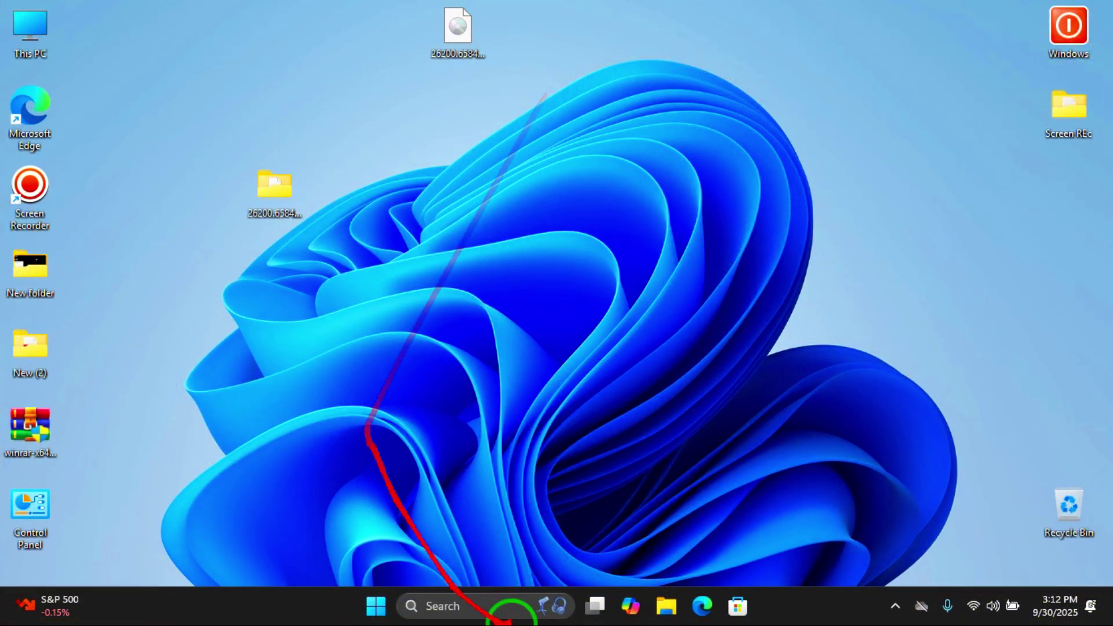
Step: Search for cmd and run Command Prompt as administrator
click(478, 606)
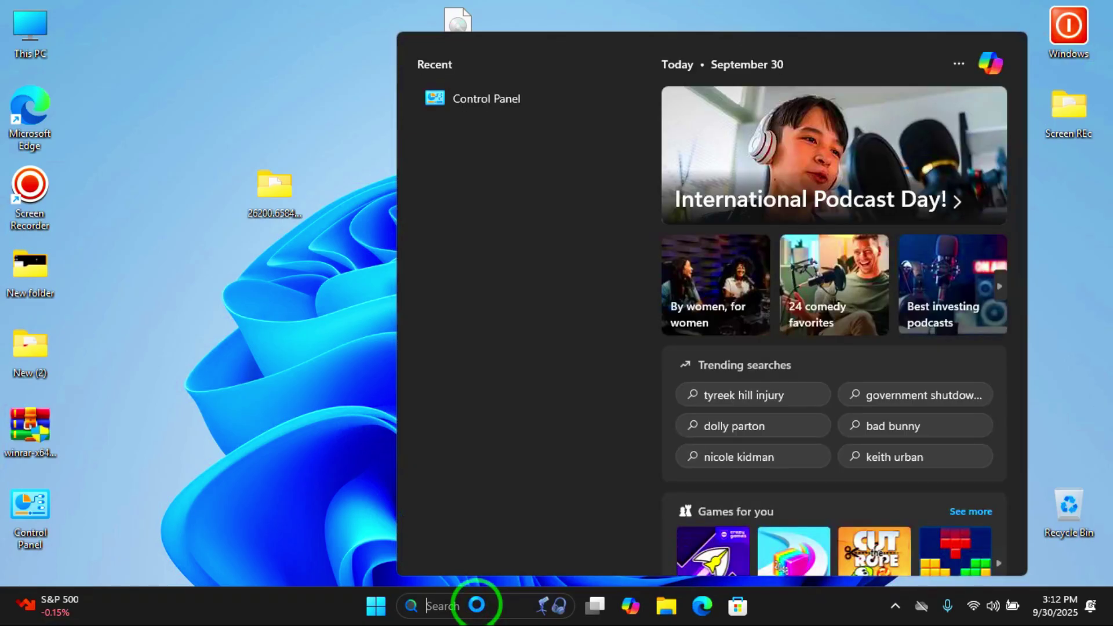
text(cmd)
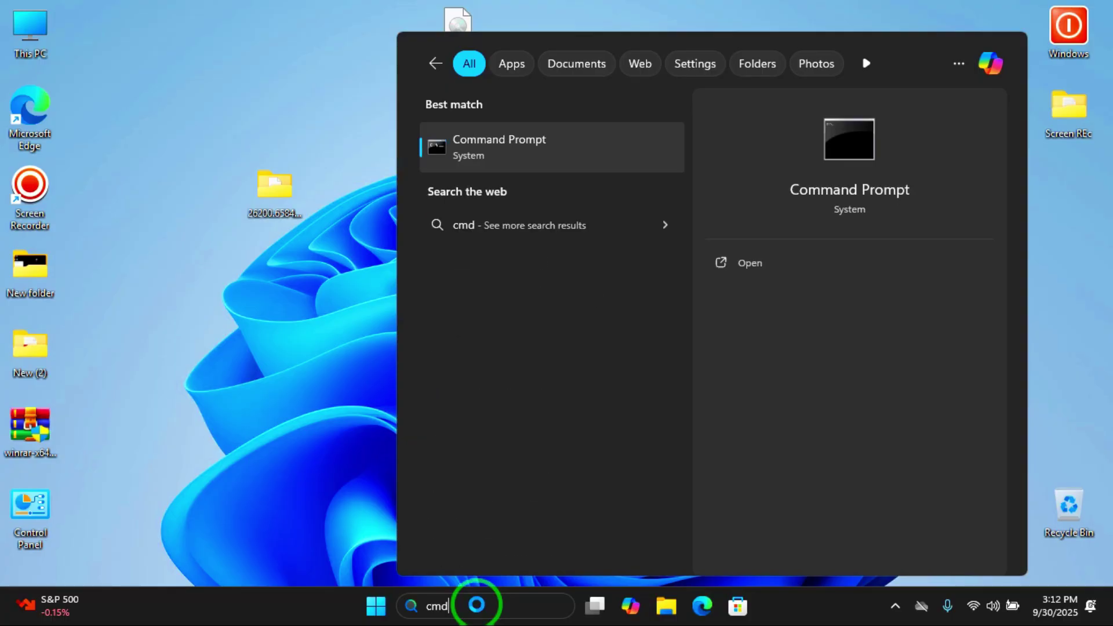
click(504, 152)
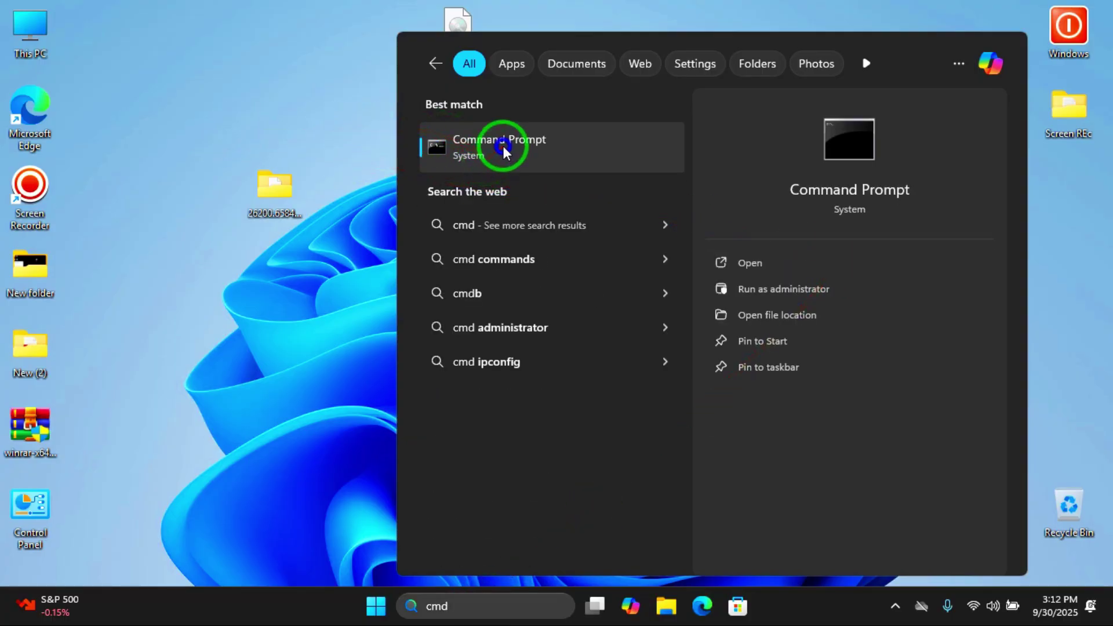
right_click(504, 153)
click(562, 167)
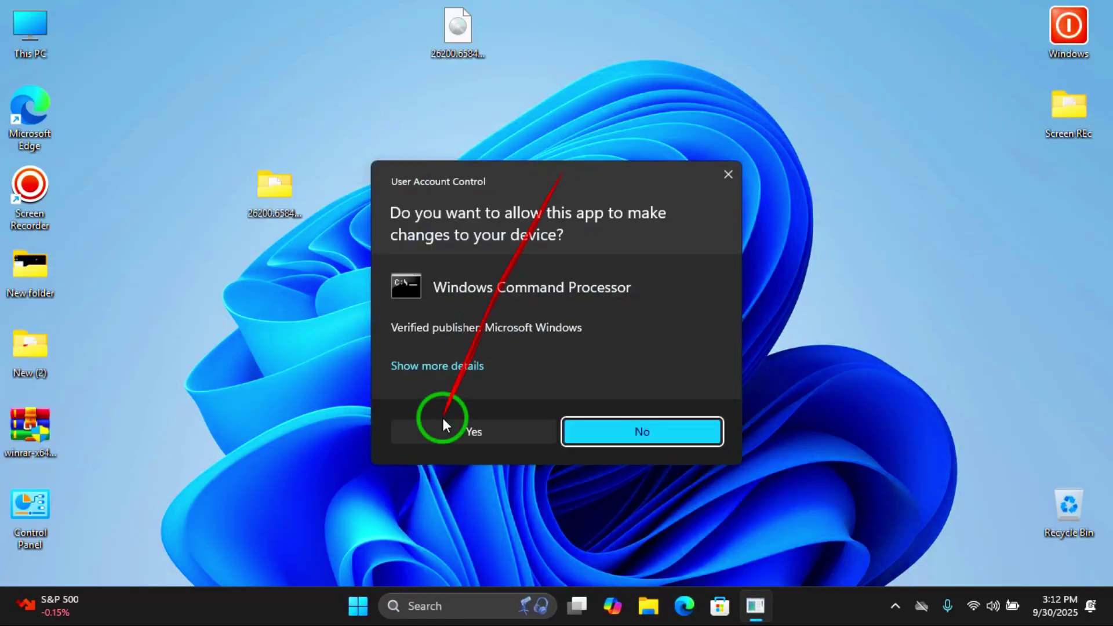
Step: Approve the elevation prompt, begin a 'cd ' command, and drag the console aside
click(456, 427)
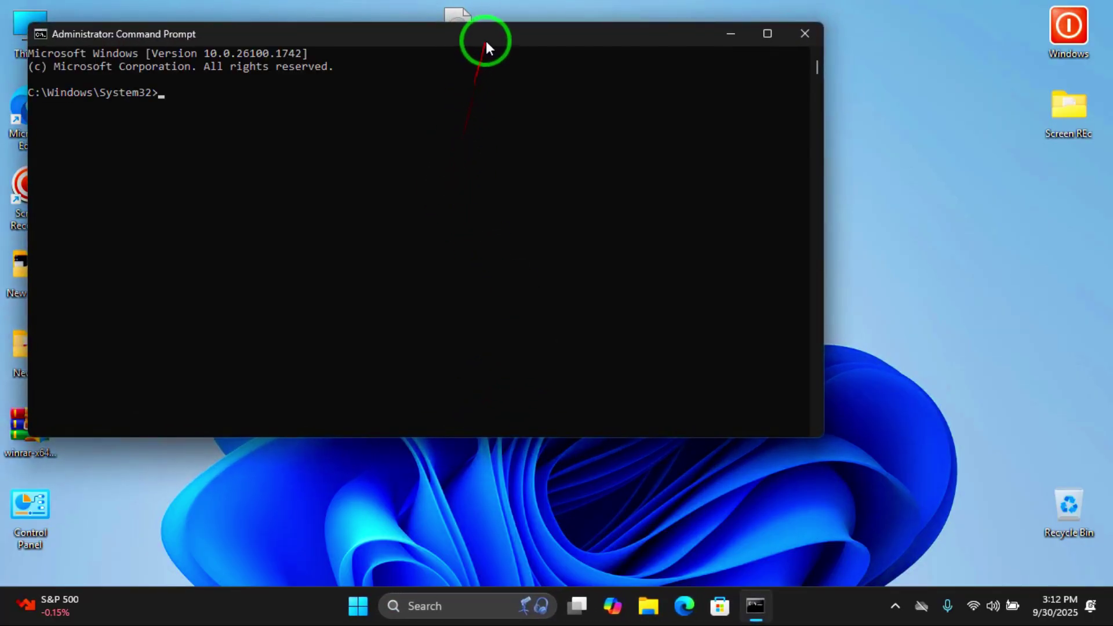
drag(487, 39, 581, 126)
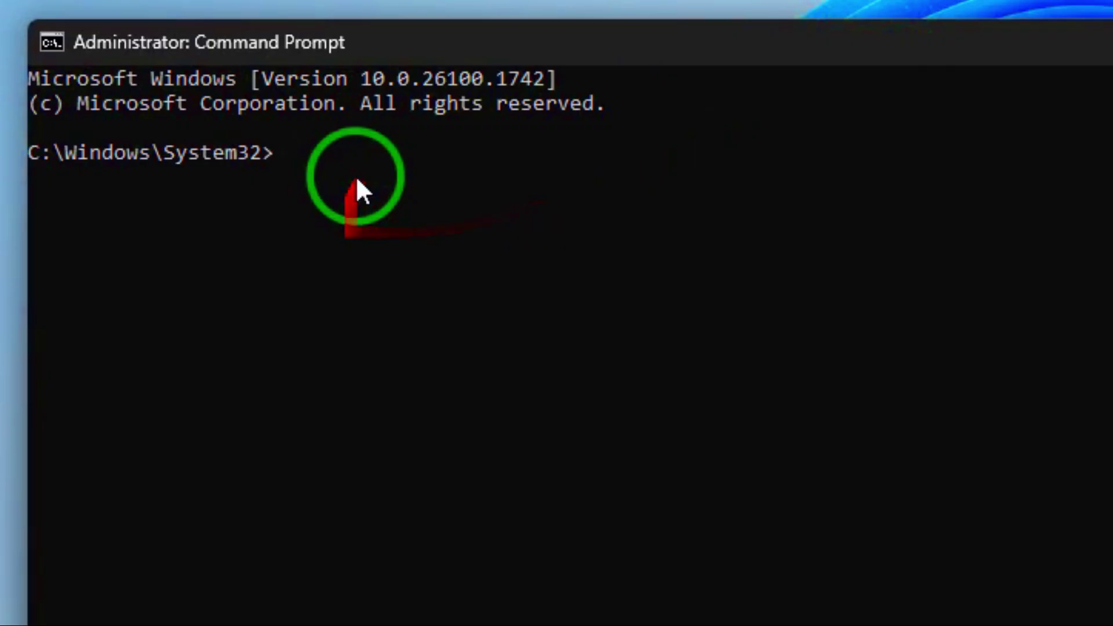
click(296, 194)
text(cd)
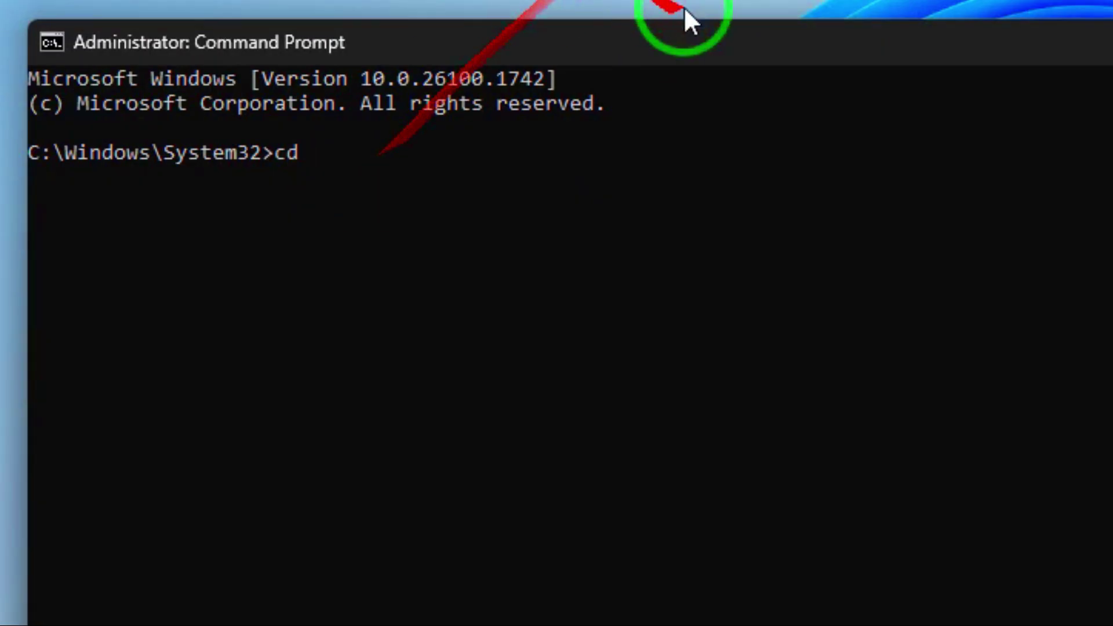
mouse_move(748, 37)
mouse_down()
mouse_move(686, 495)
mouse_move(1112, 105)
mouse_up()
Step: Open the extracted folder's sources subfolder and copy its full path from the address bar
double_click(311, 178)
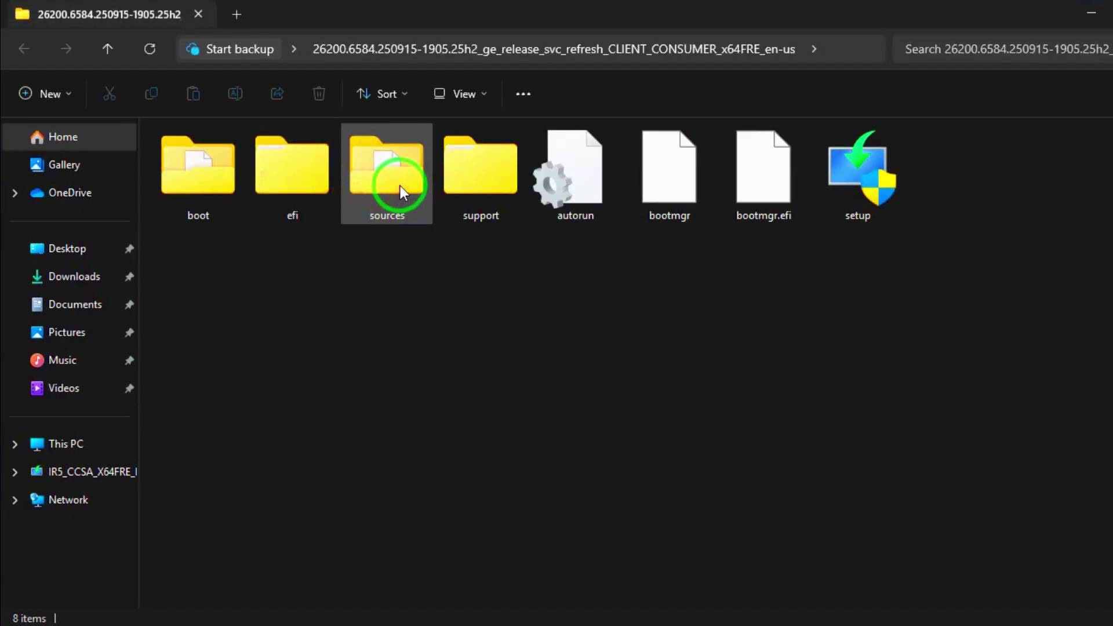
click(399, 185)
double_click(400, 186)
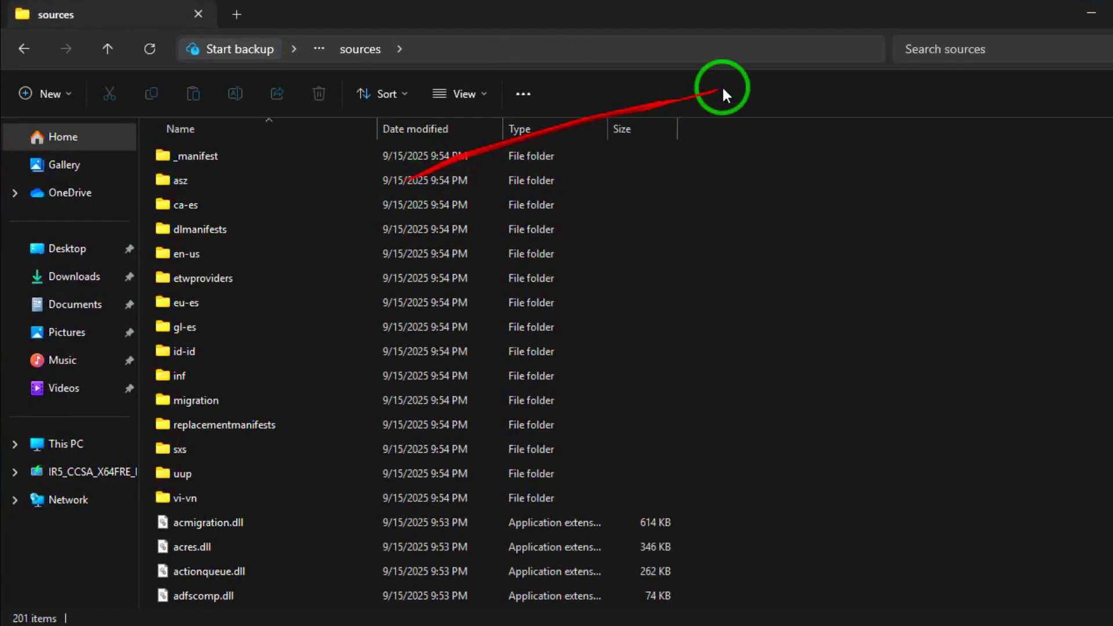
click(710, 58)
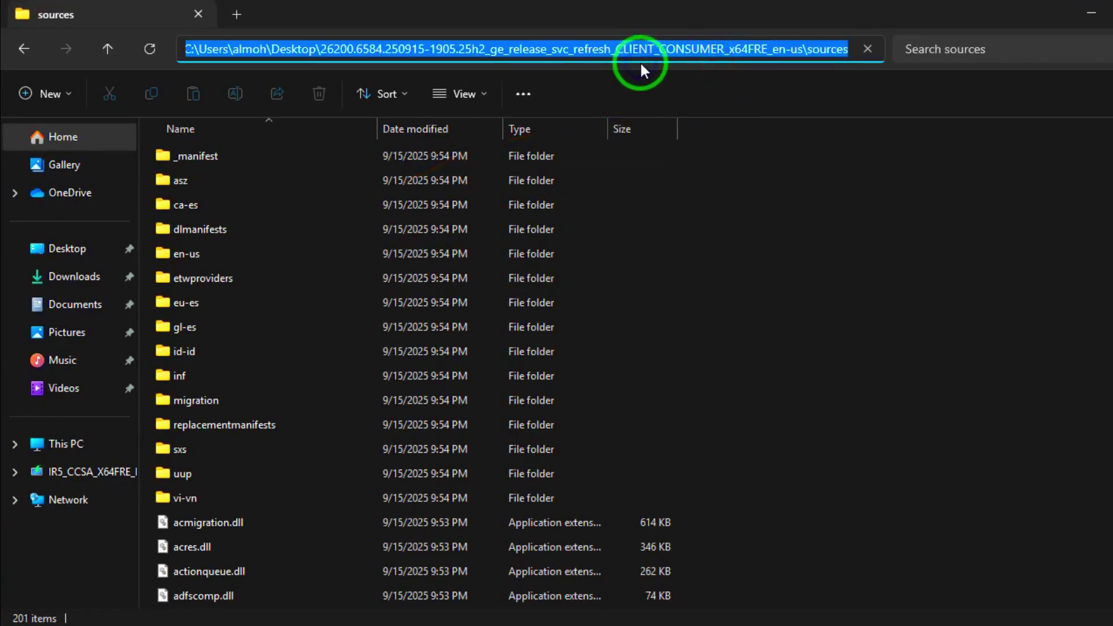
right_click(640, 62)
click(688, 95)
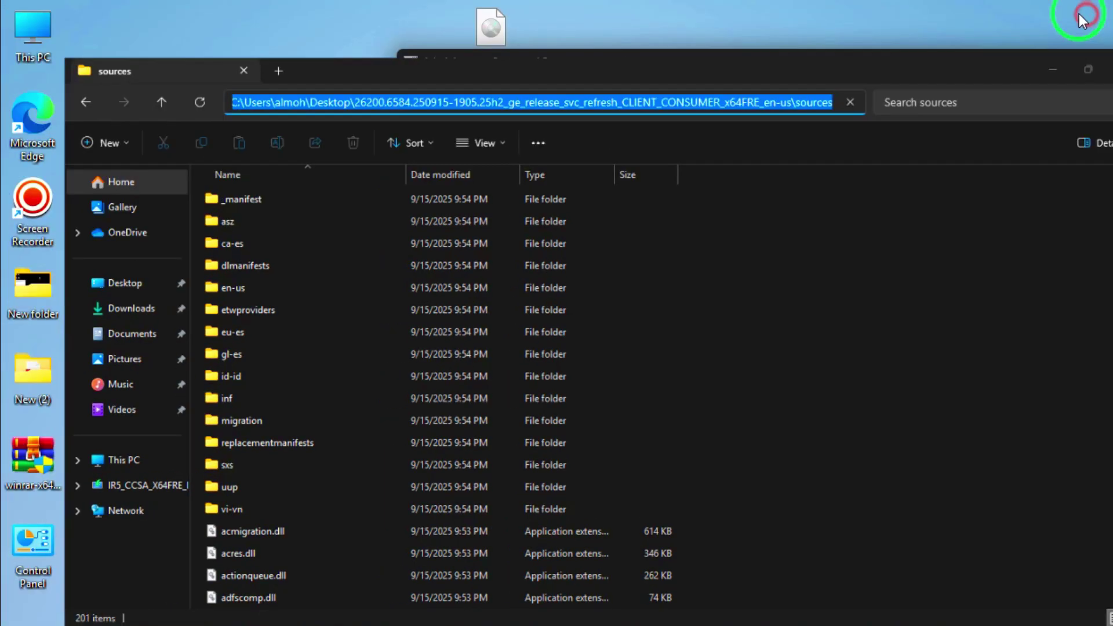
Step: Change into the pasted sources path and run setupprep.exe /product server
click(1052, 70)
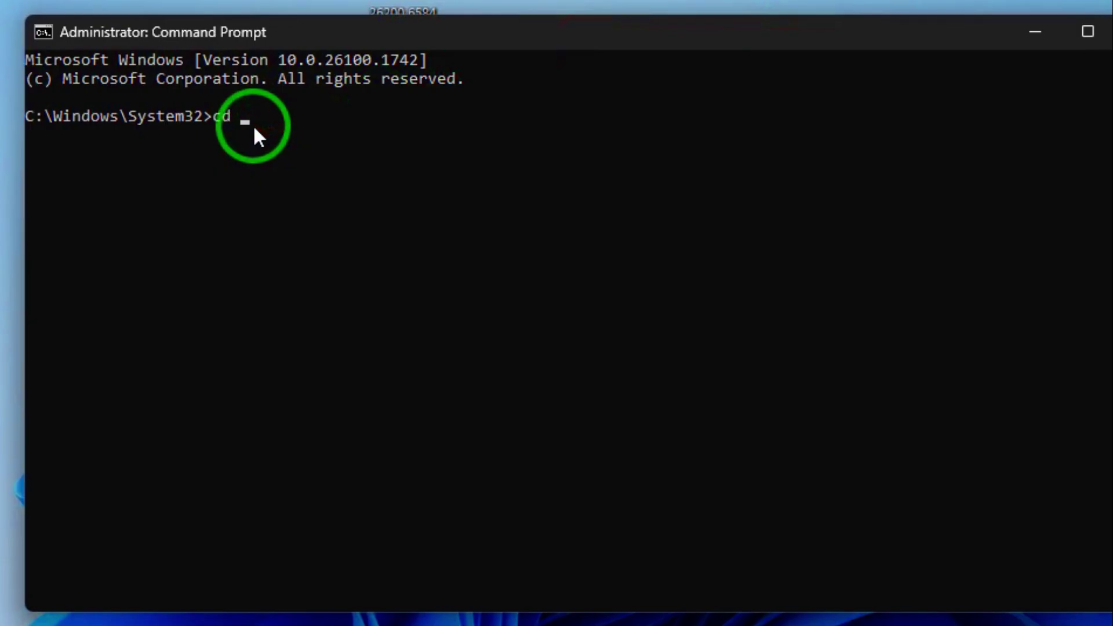
right_click(252, 122)
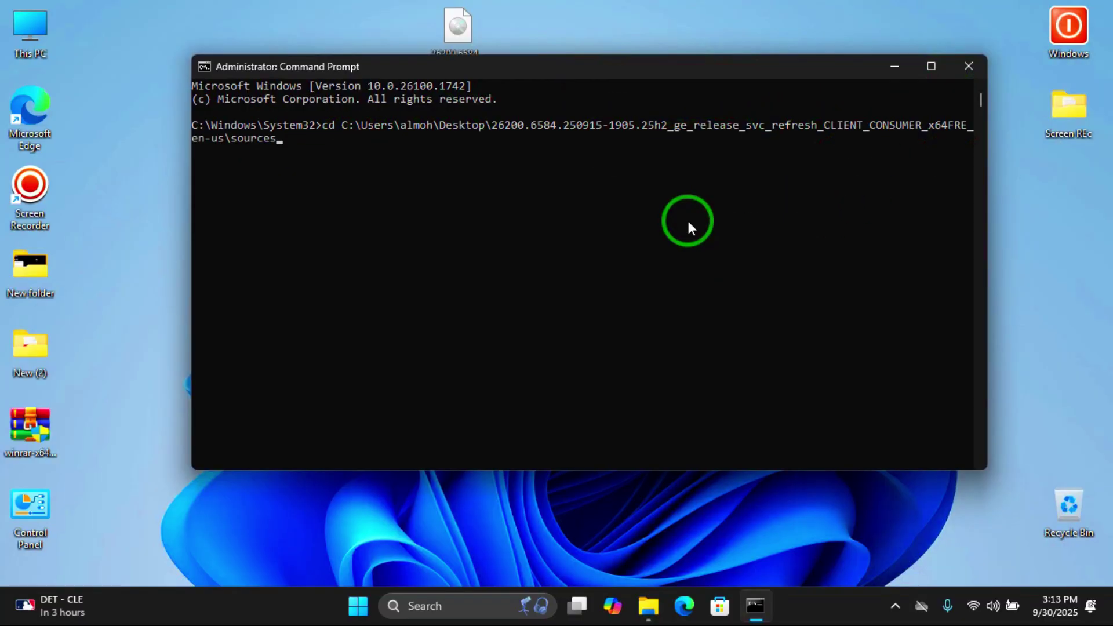
key(Return)
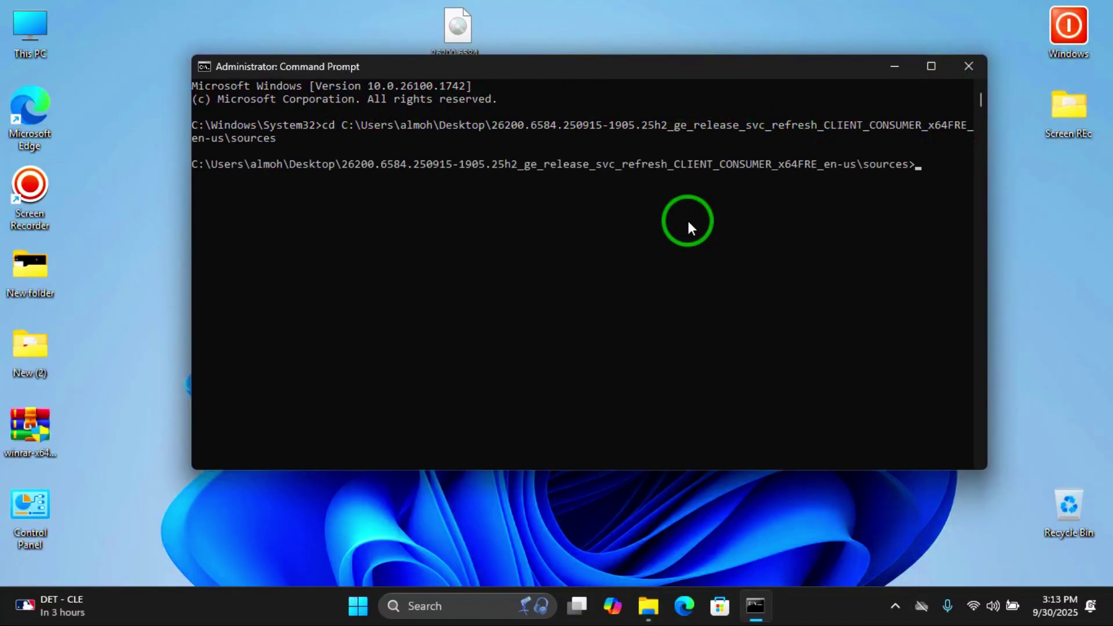
click(928, 68)
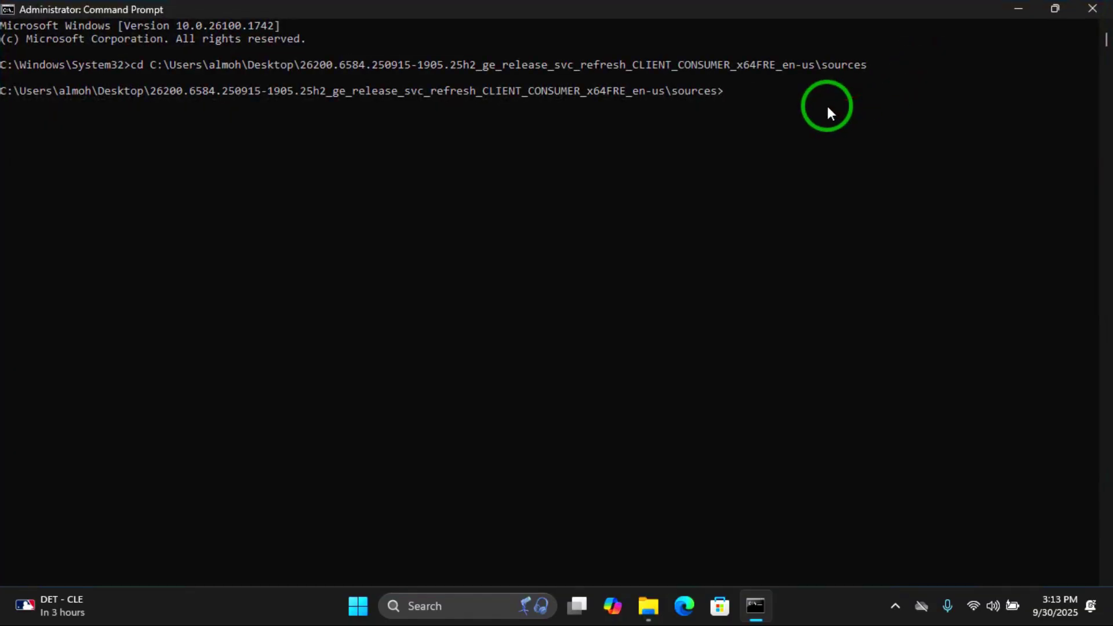
text(setupp)
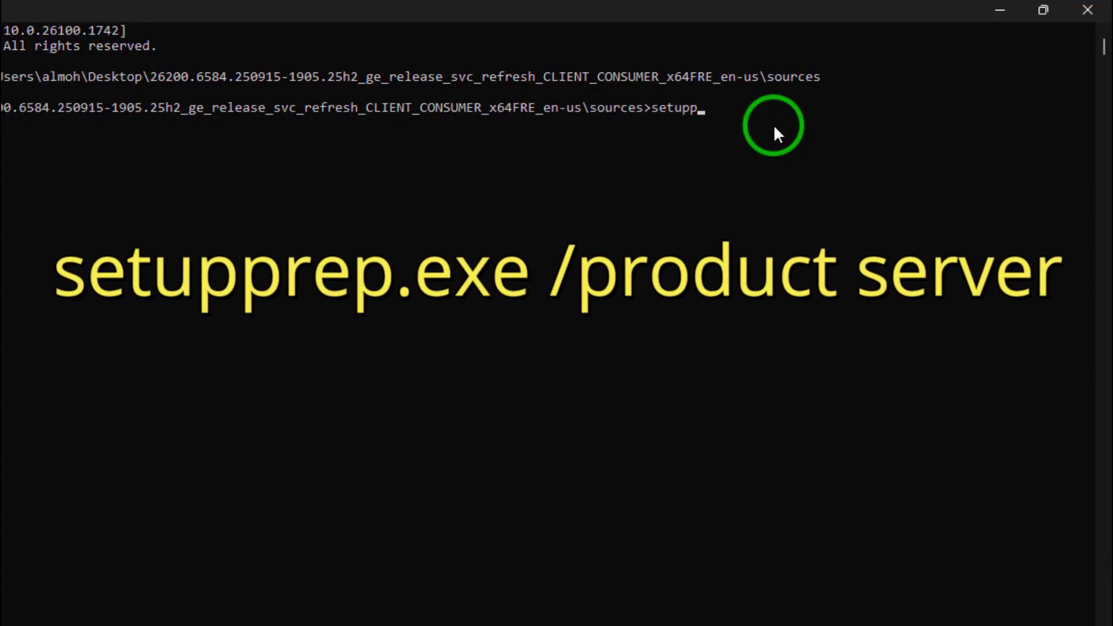
text(rep)
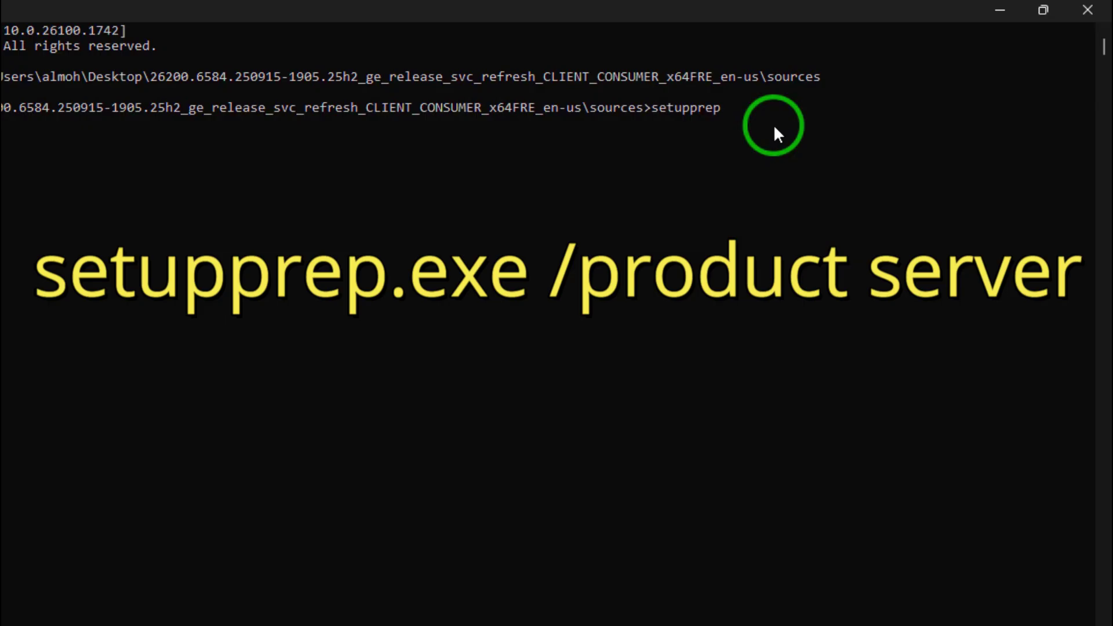
text(.)
text(exe /prod)
text(uct )
text(server)
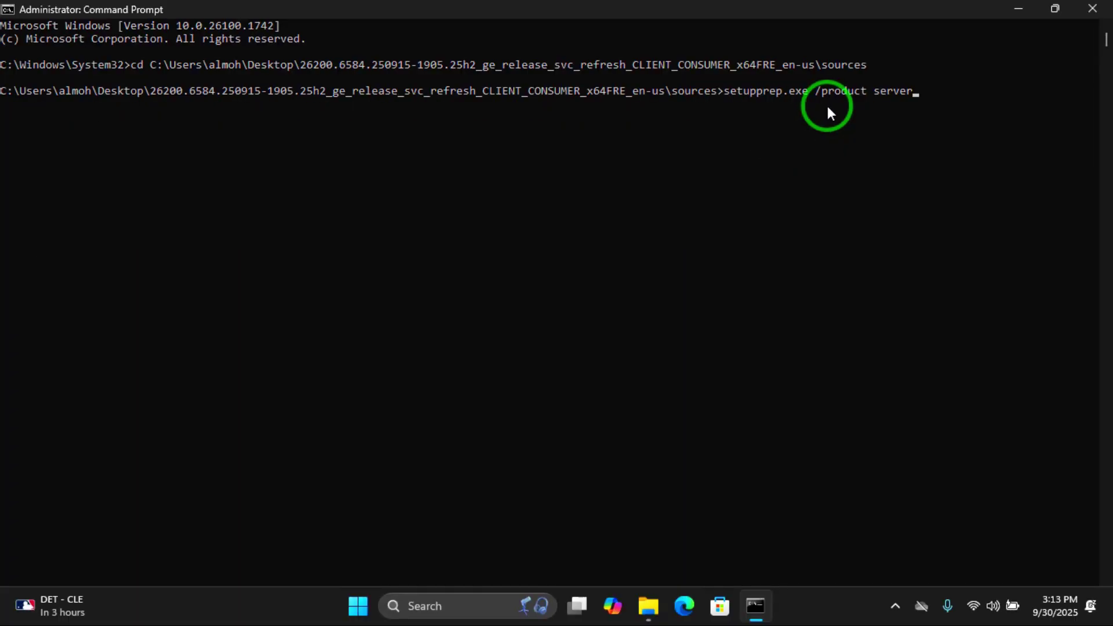
drag(738, 9, 530, 107)
key(Return)
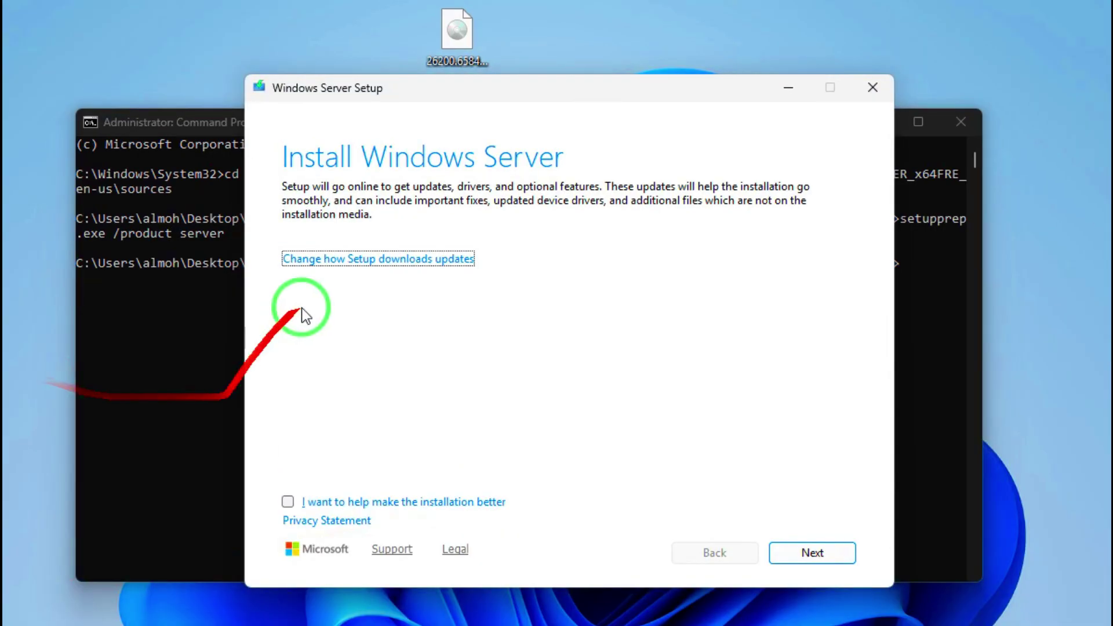
Step: Set Windows Server Setup not to download updates right now
click(354, 259)
click(350, 292)
click(810, 550)
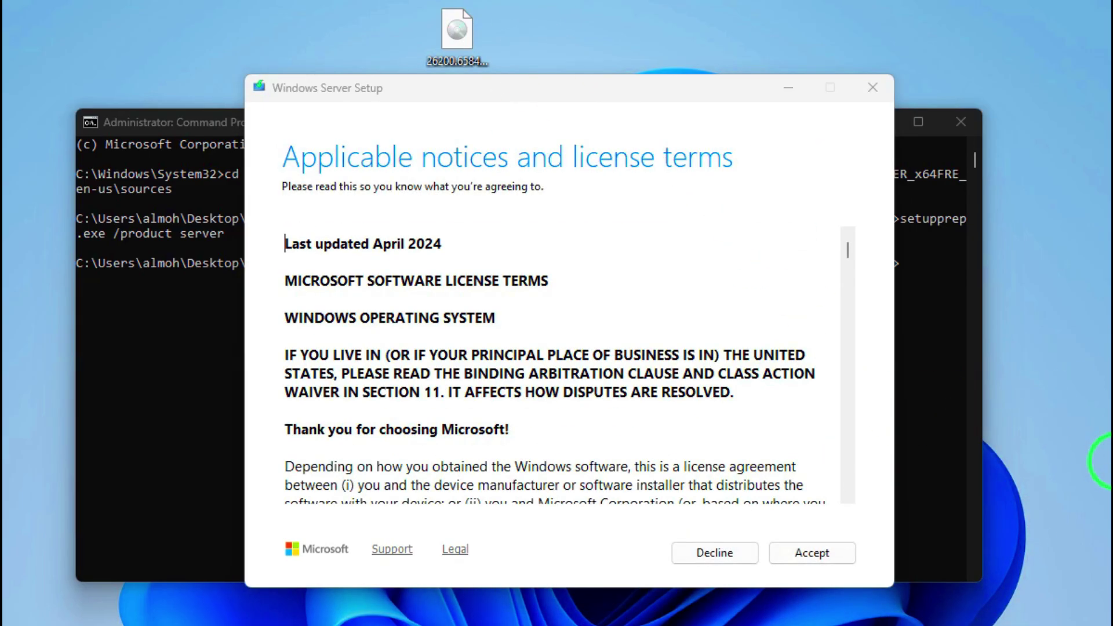
Step: Accept the license terms and keep files, settings and apps for the upgrade
click(842, 309)
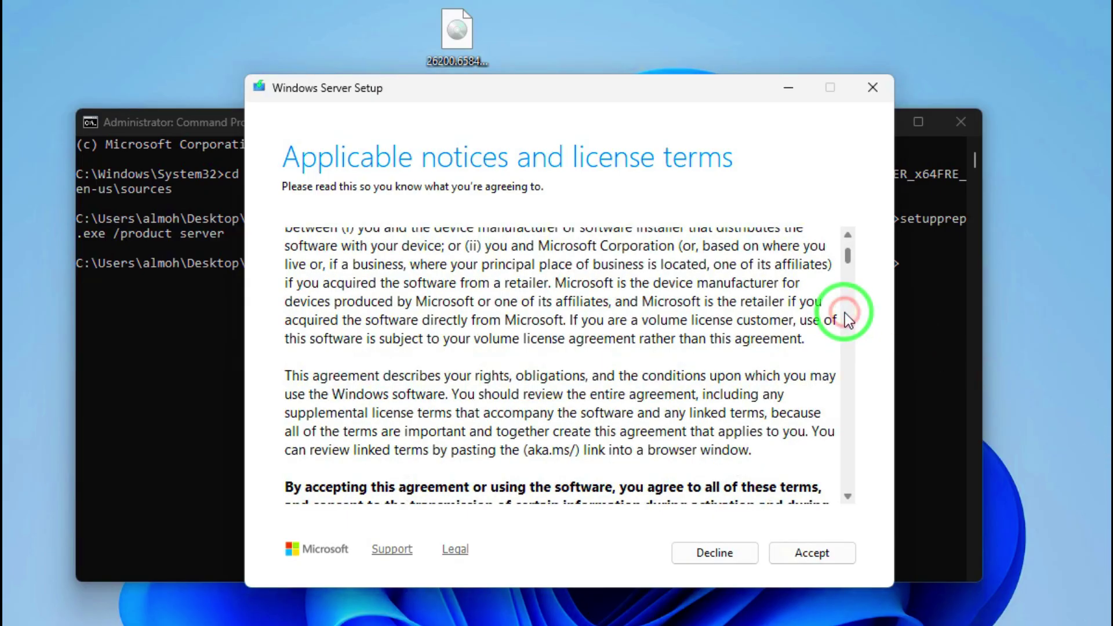
drag(852, 267, 842, 464)
click(820, 546)
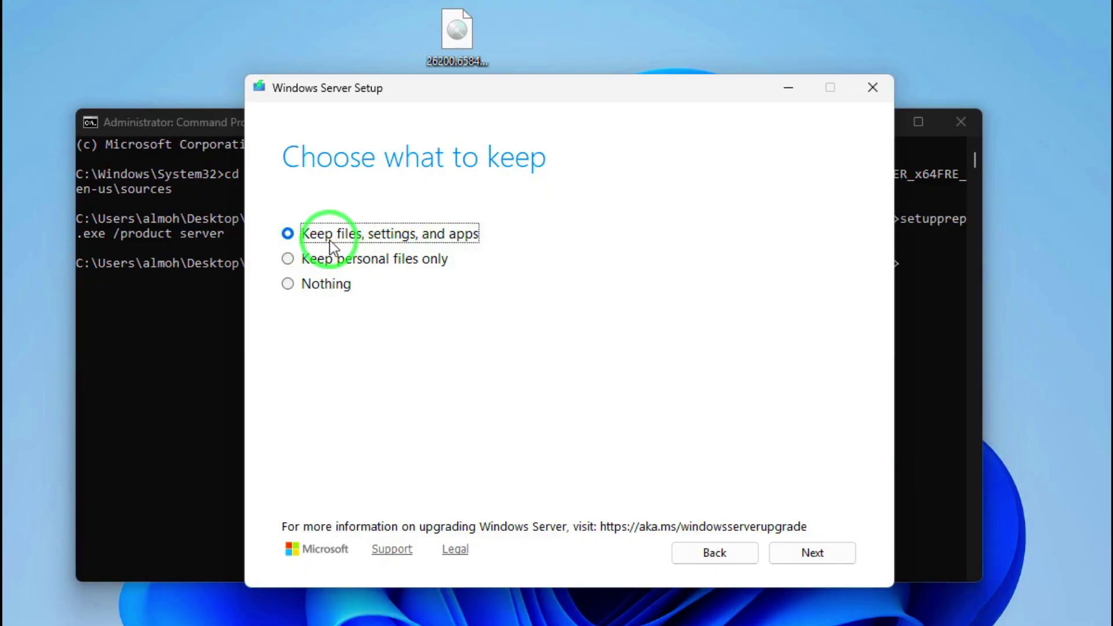
click(964, 130)
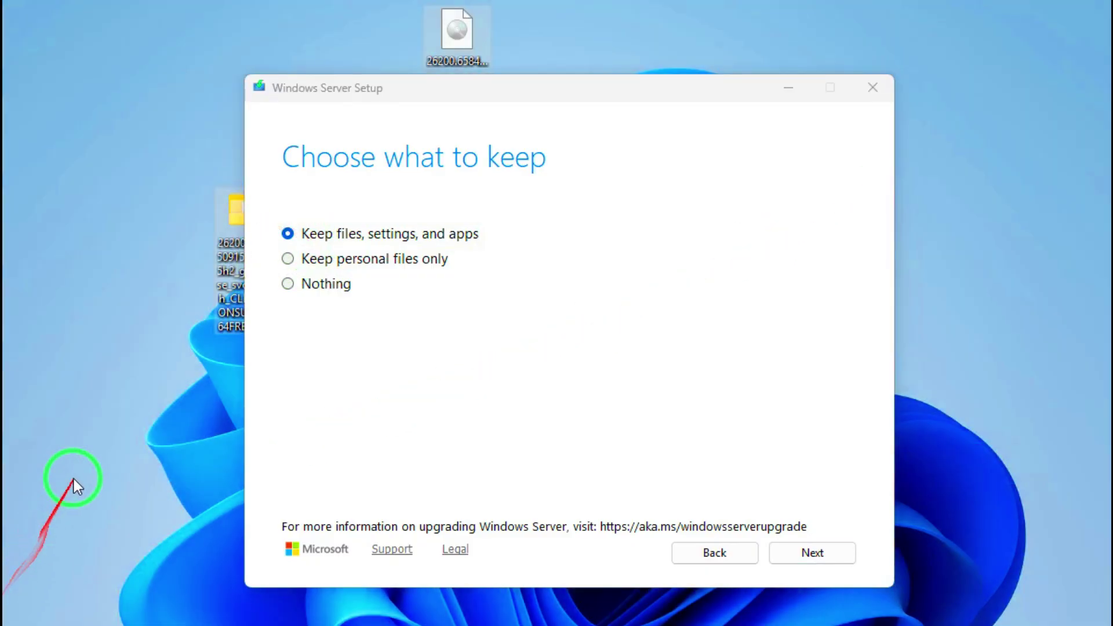
click(313, 234)
click(816, 553)
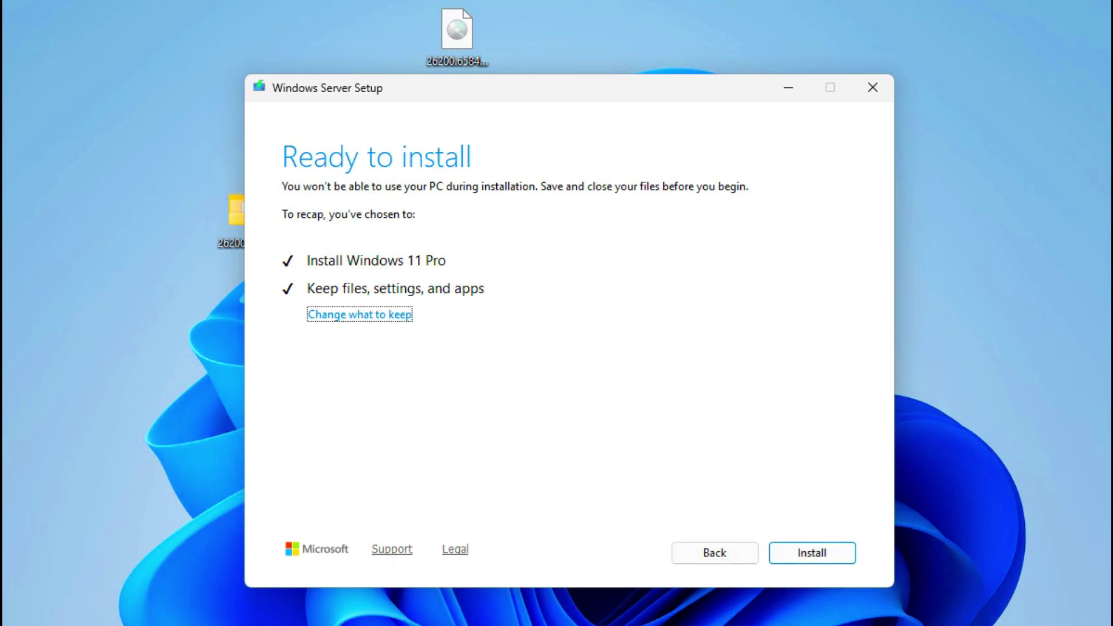
Step: Start the Windows Server Setup install and let it run through the restarts
click(823, 559)
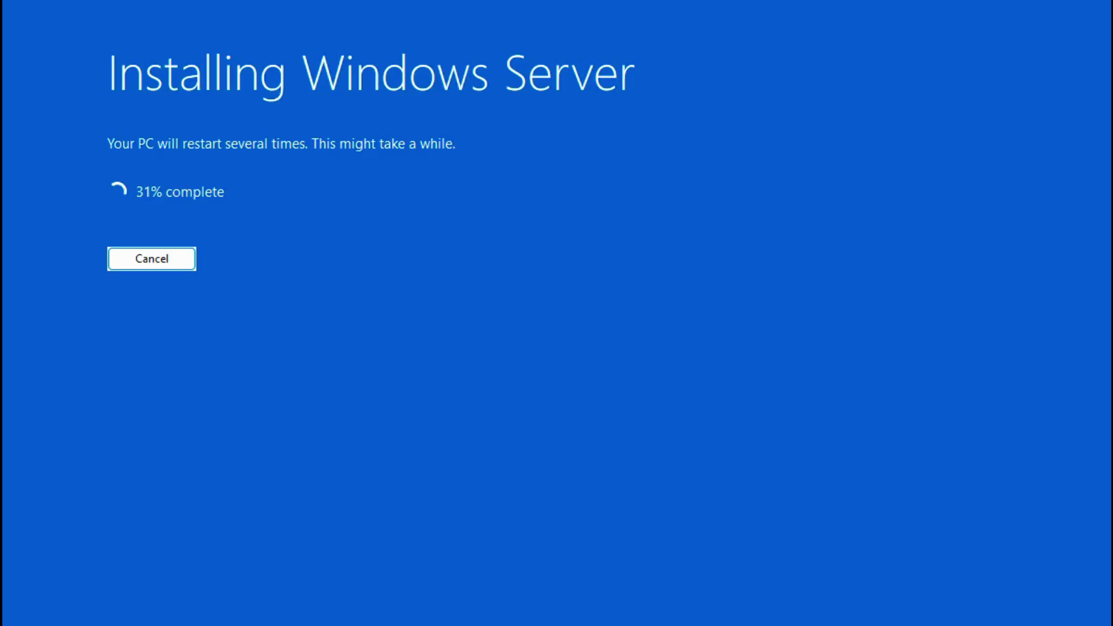
key(alt)
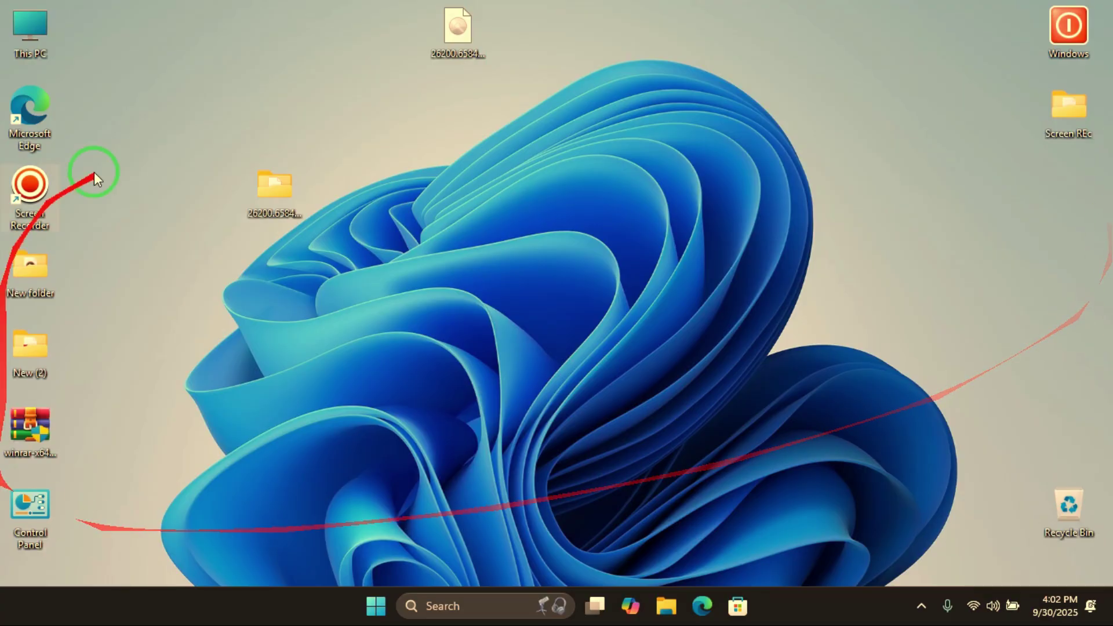
Step: Run winver from the Run dialog to show version 25H2, OS Build 26200.6584
drag(1108, 4, 852, 296)
drag(1109, 4, 588, 513)
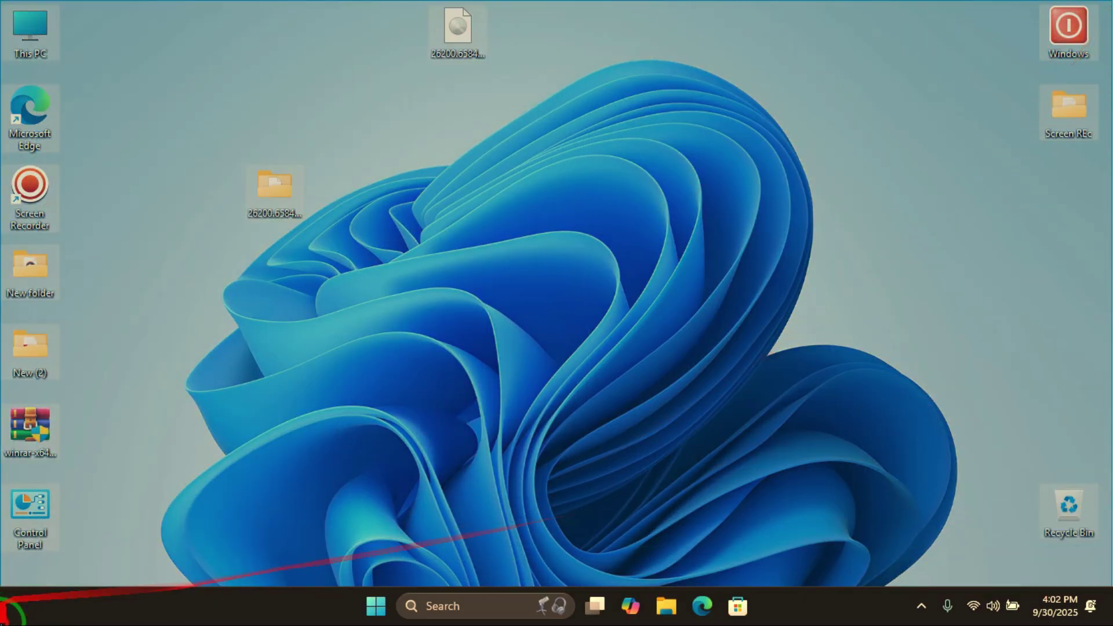
drag(10, 613, 478, 457)
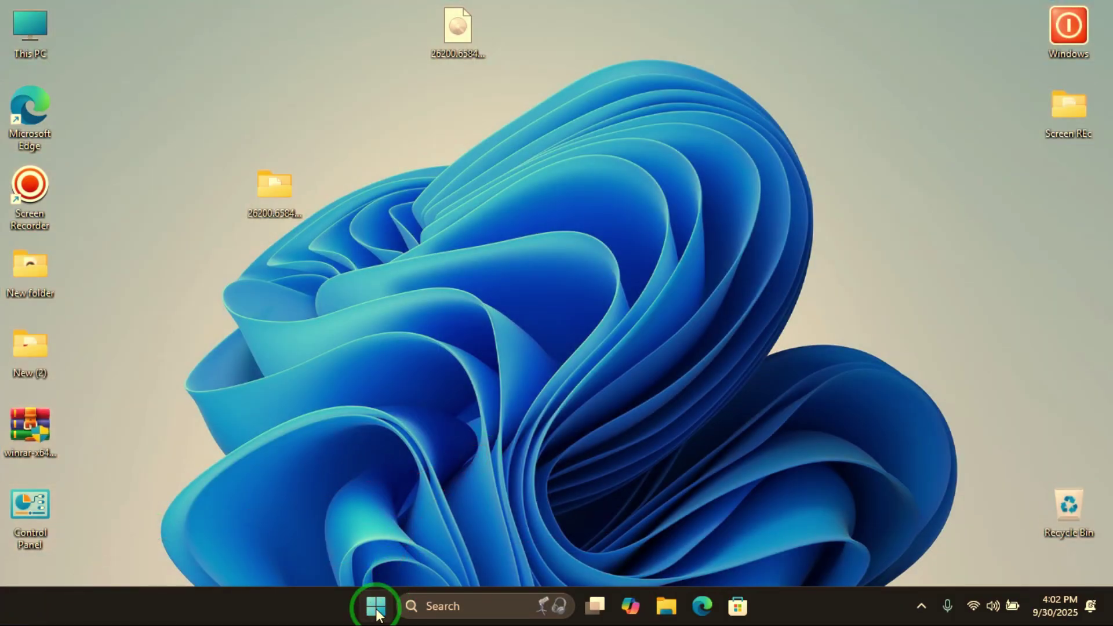
click(376, 609)
click(253, 467)
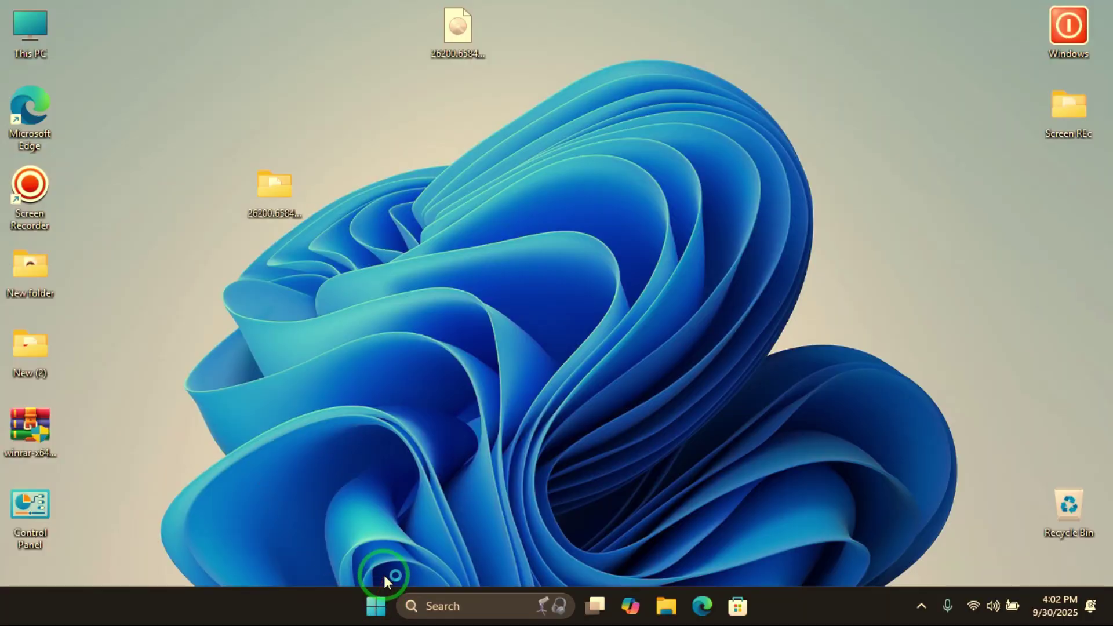
right_click(379, 601)
click(361, 507)
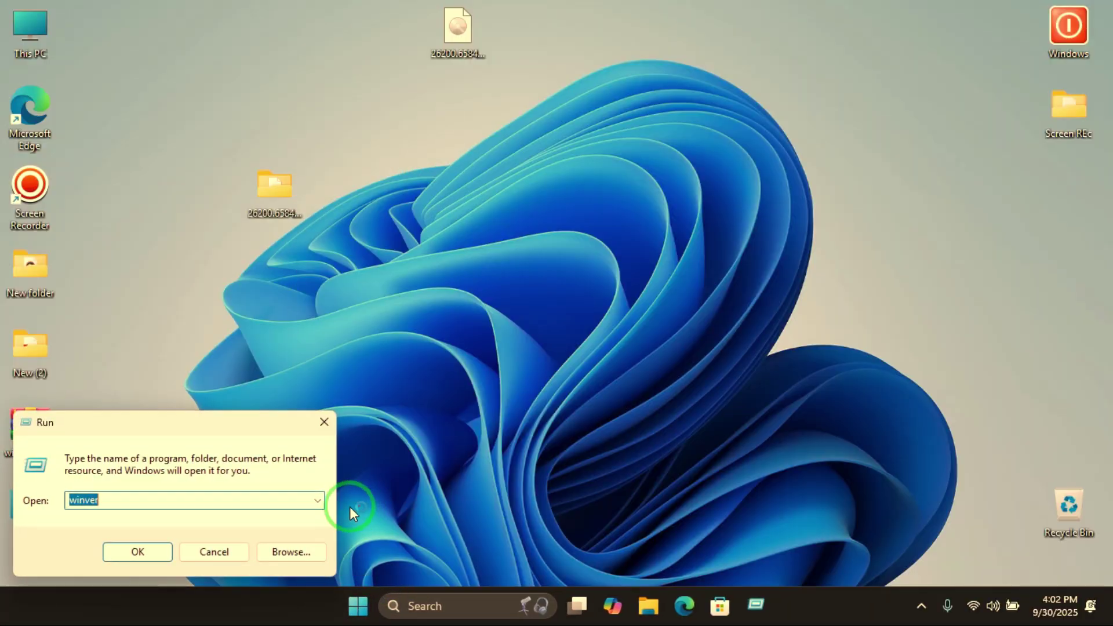
click(192, 502)
drag(179, 502, 7, 509)
text(win)
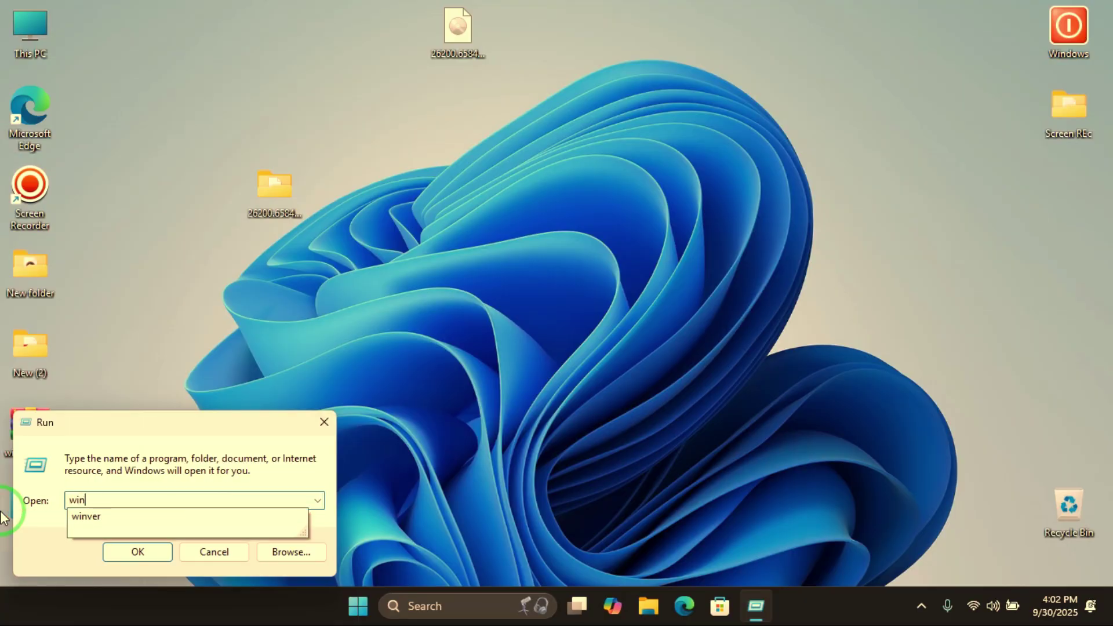
text(ver)
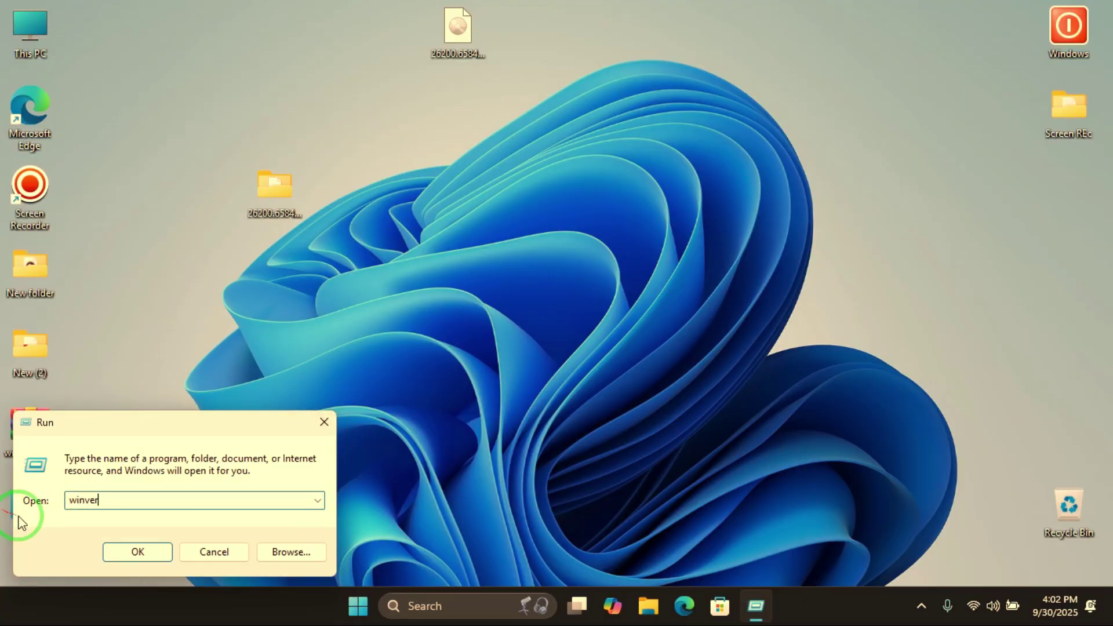
click(106, 556)
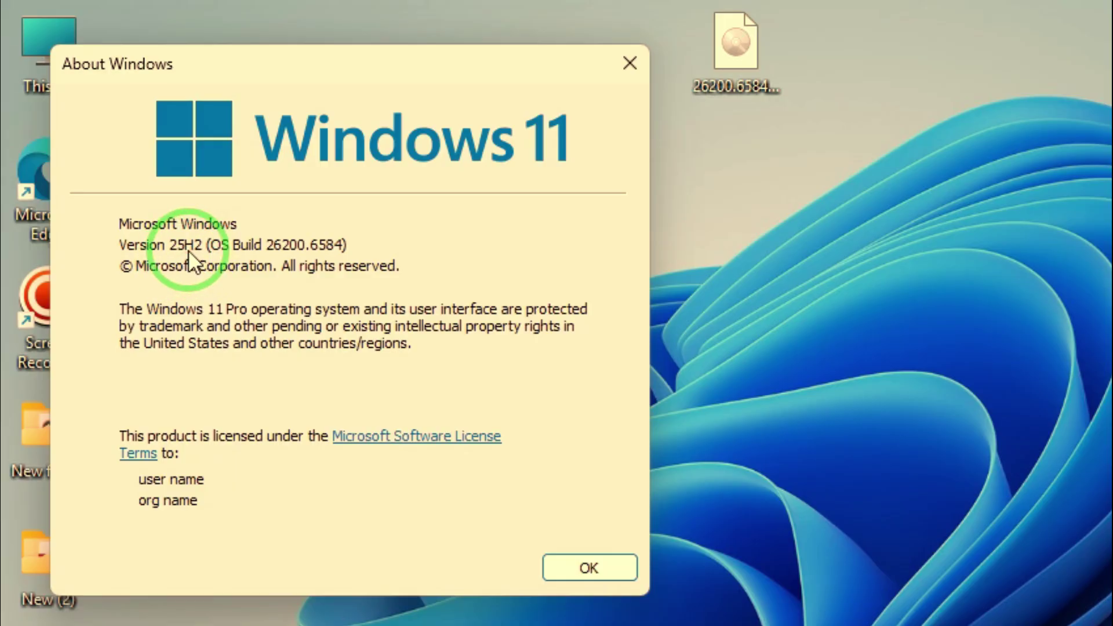
Step: Close winver and open This PC Properties to check Windows 11 Pro 25H2, build 26200.6584
click(582, 568)
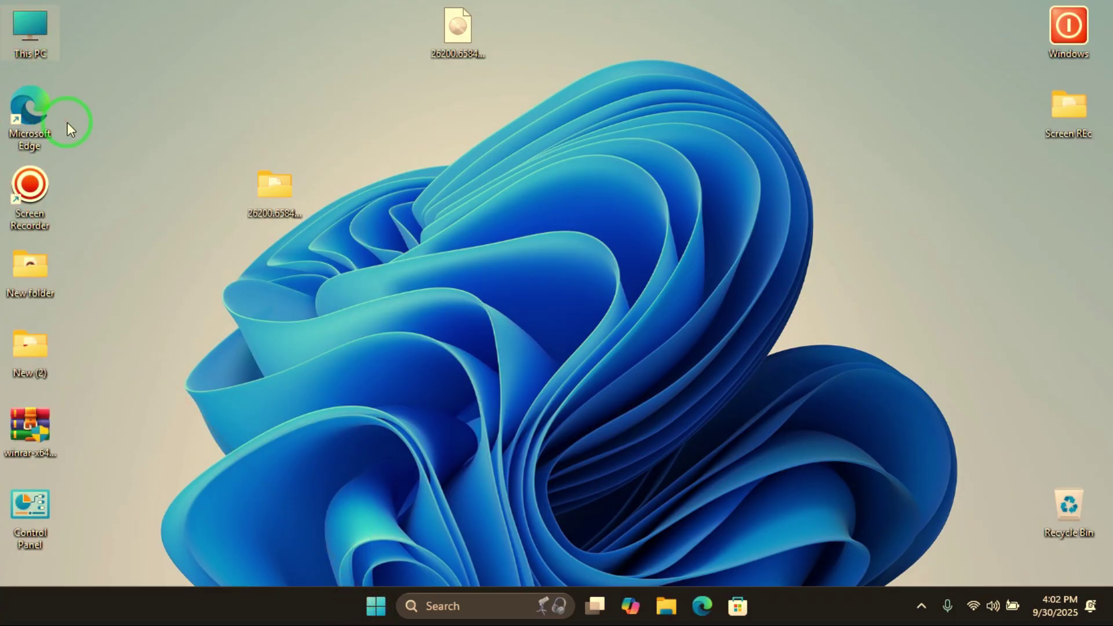
right_click(33, 35)
click(97, 227)
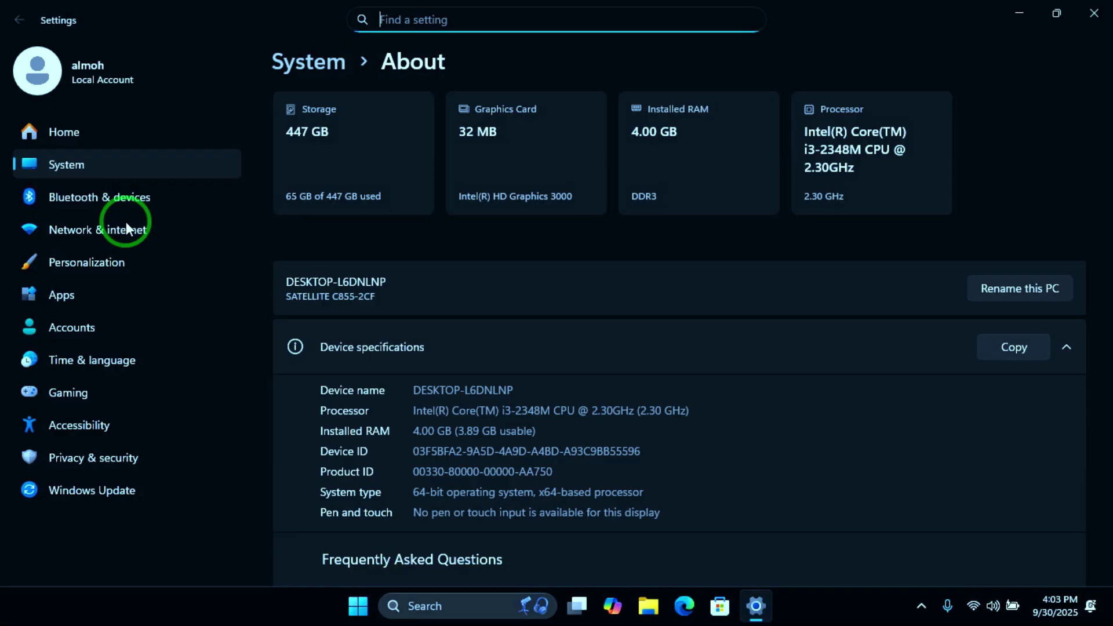
scroll(477, 417, down, 2)
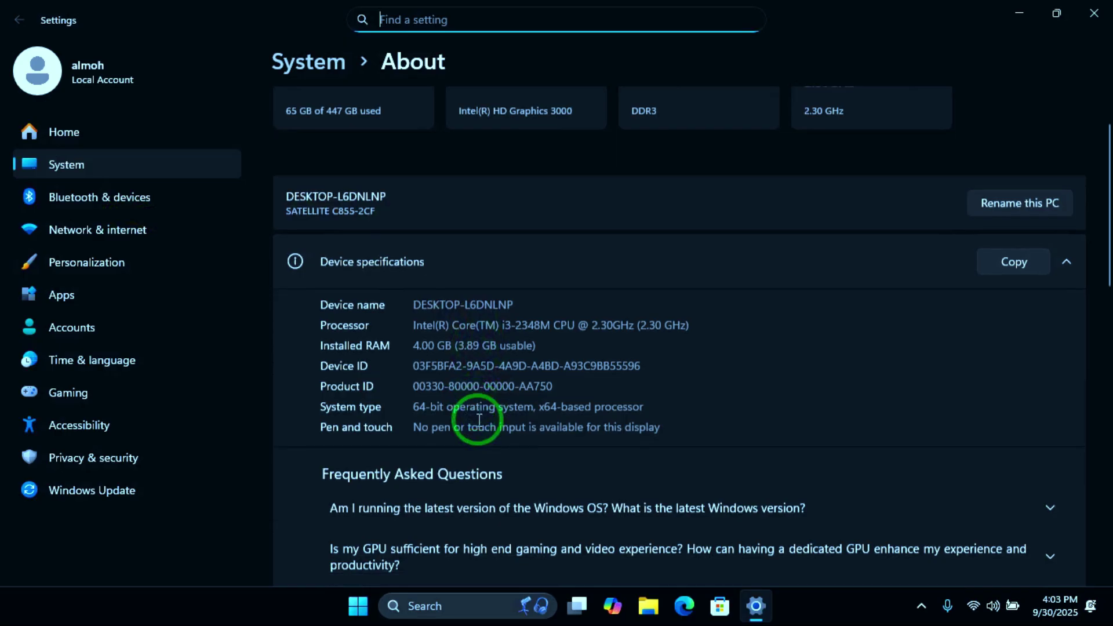
scroll(478, 421, down, 2)
scroll(479, 420, down, 3)
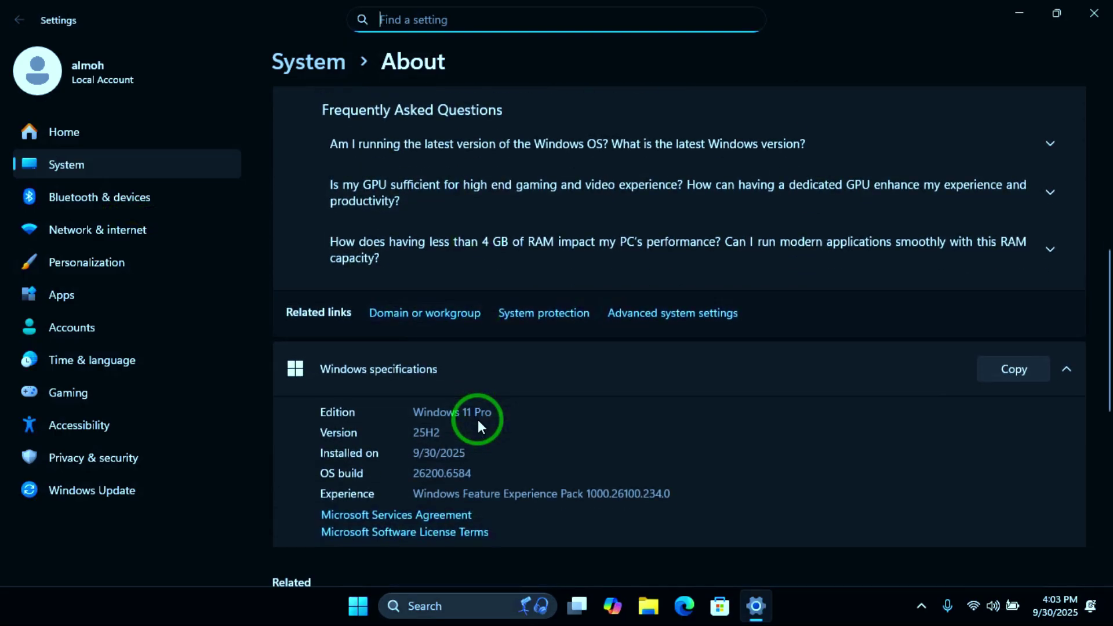
drag(434, 430, 279, 437)
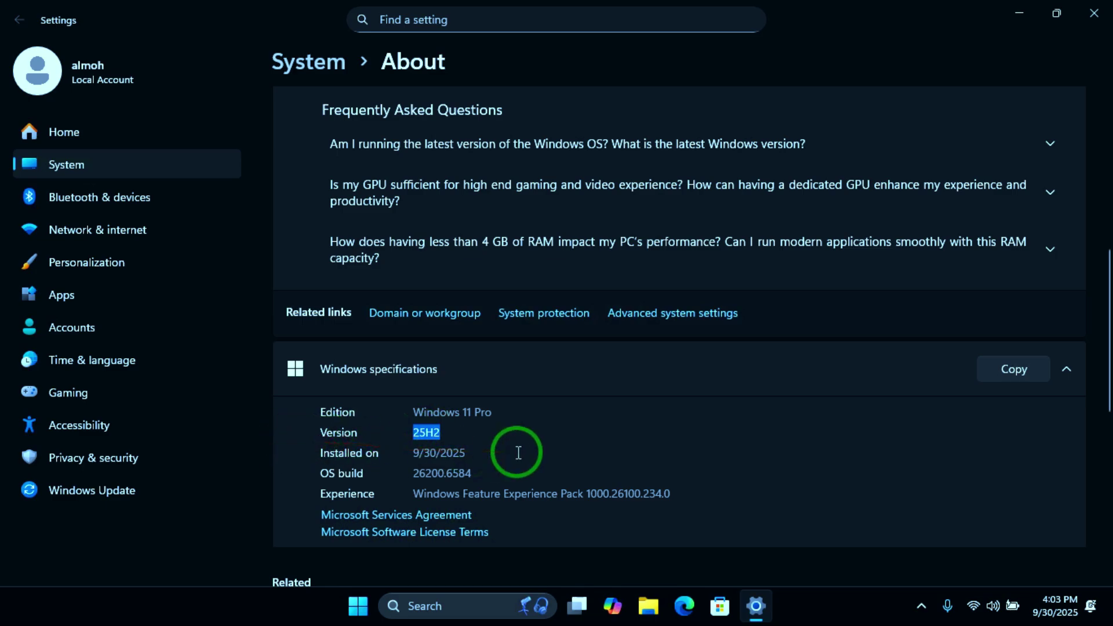
scroll(519, 453, up, 2)
scroll(519, 452, up, 1)
scroll(518, 453, up, 3)
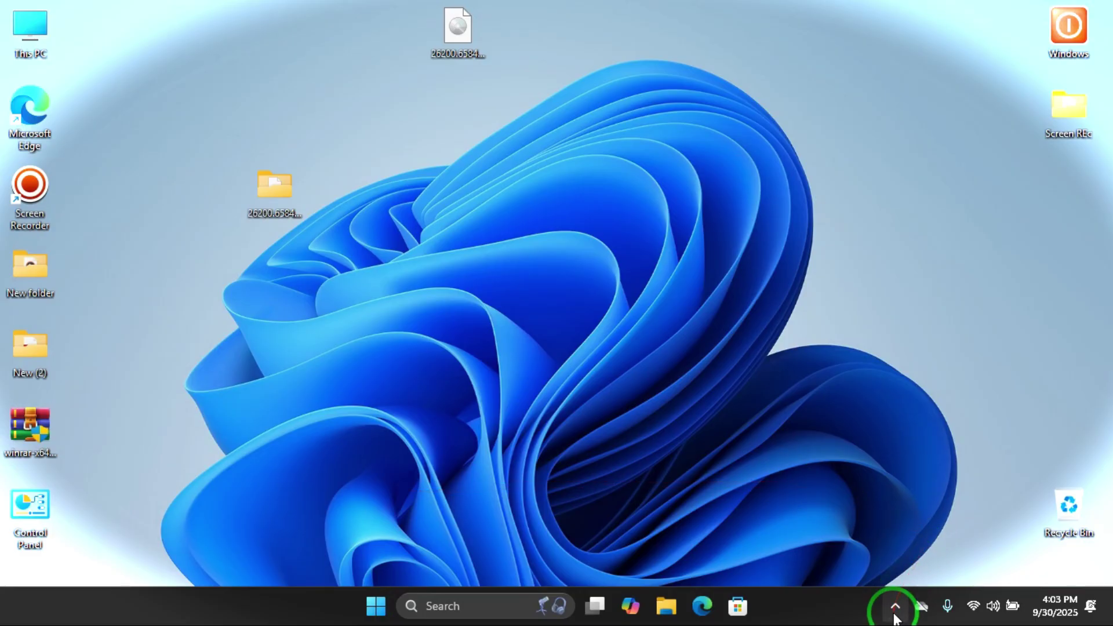
Step: Open and close the hidden tray icons flyout, leaving a clear desktop
click(894, 606)
click(827, 426)
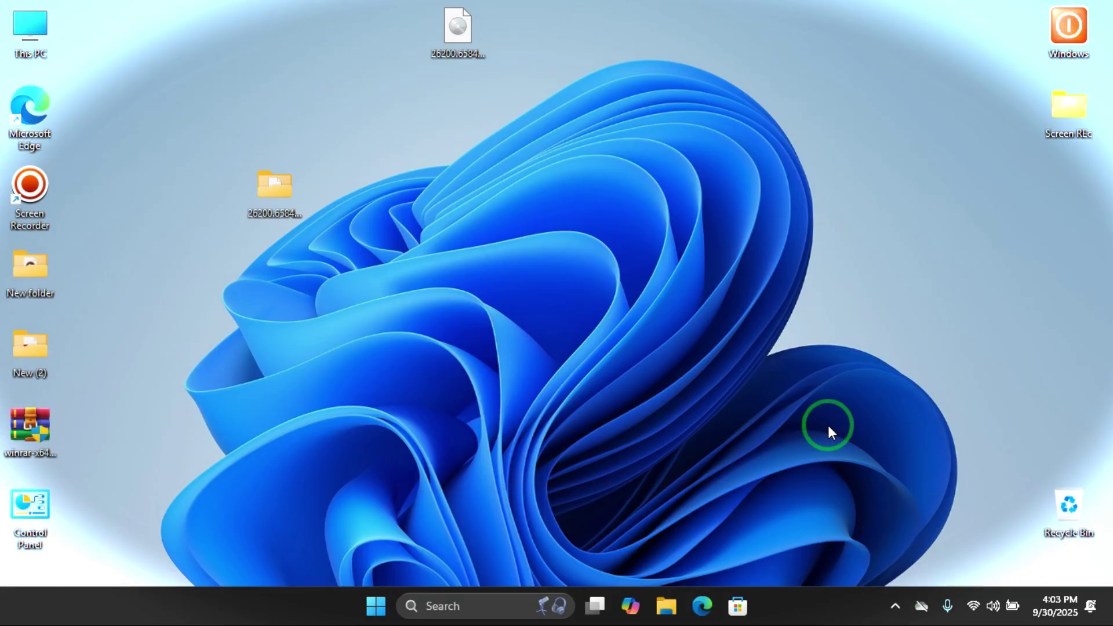